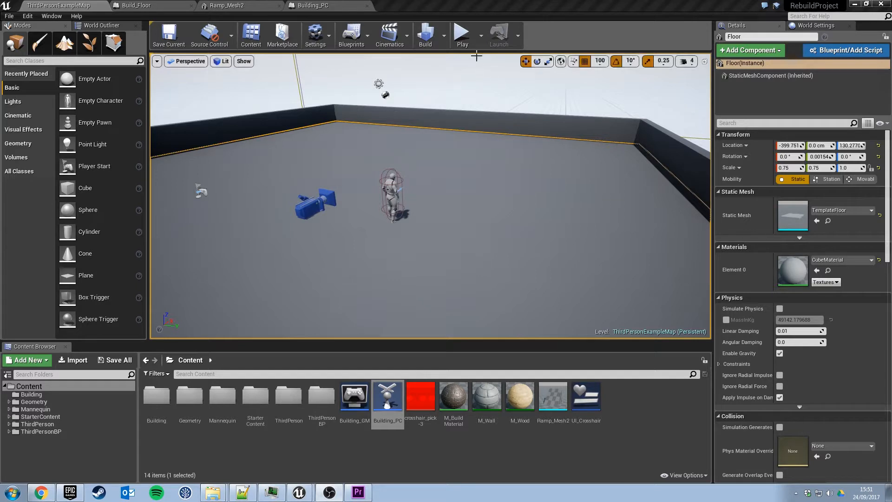
Play the level and place wooden floor pieces on the arena ground in build mode.
left_click(463, 37)
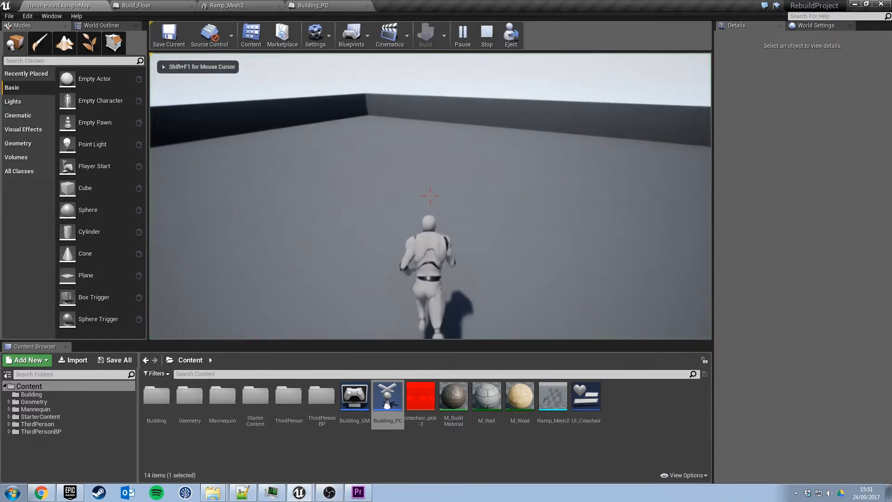
key("f")
left_click(431, 195)
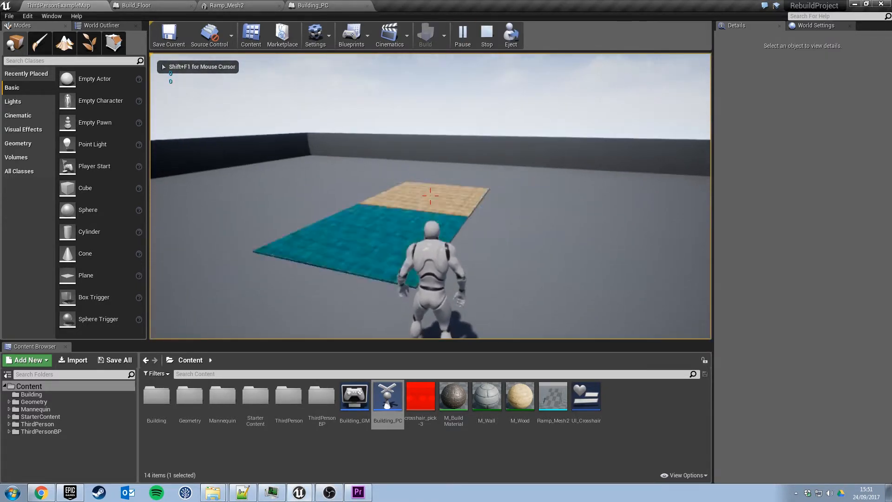
key("w")
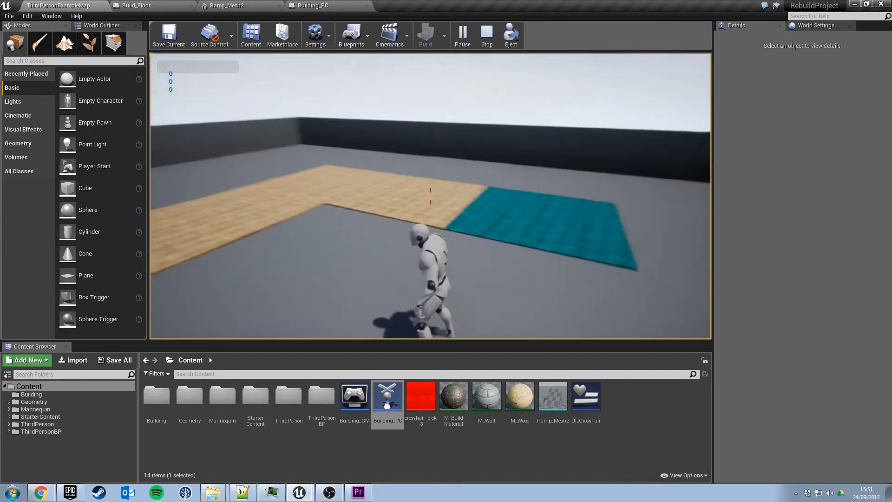
Switch to the wall piece and put up walls along the edges of the wooden floor.
key("f")
key("g")
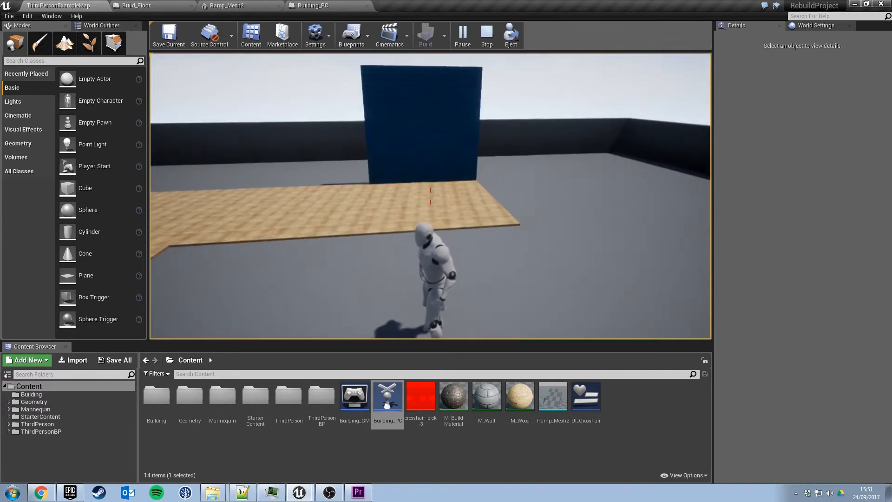
left_click(430, 196)
left_click(430, 196)
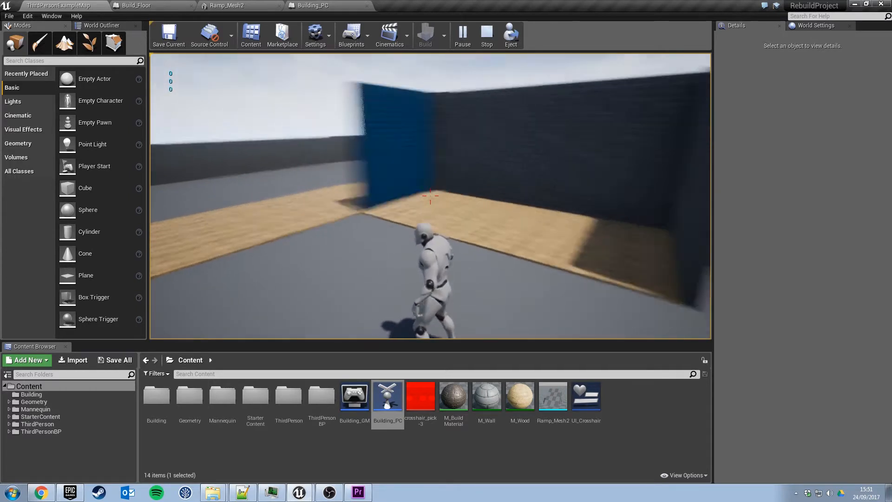
key("w")
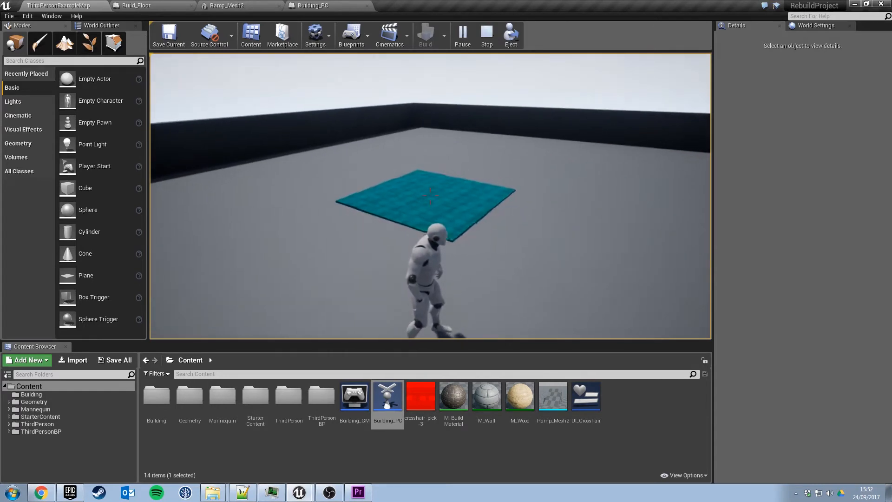
Lay a second group of adjoining wooden floor pieces in the open part of the arena.
left_click(430, 196)
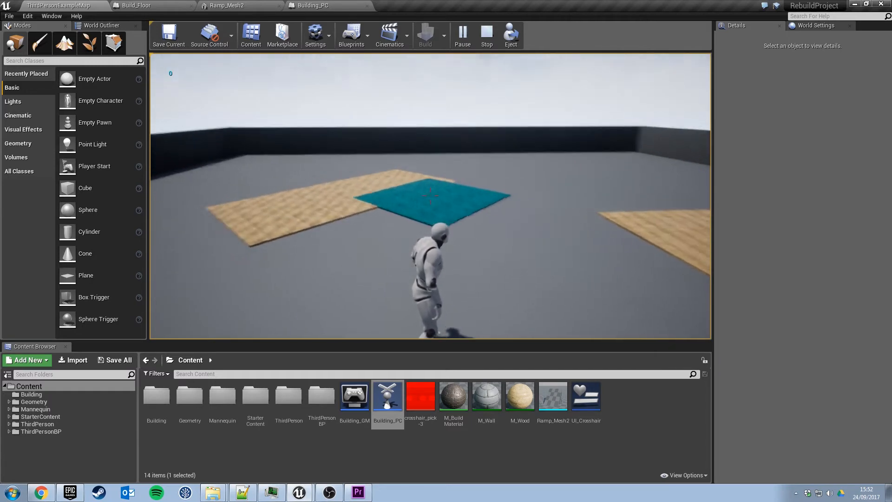
left_click(430, 195)
left_click(431, 195)
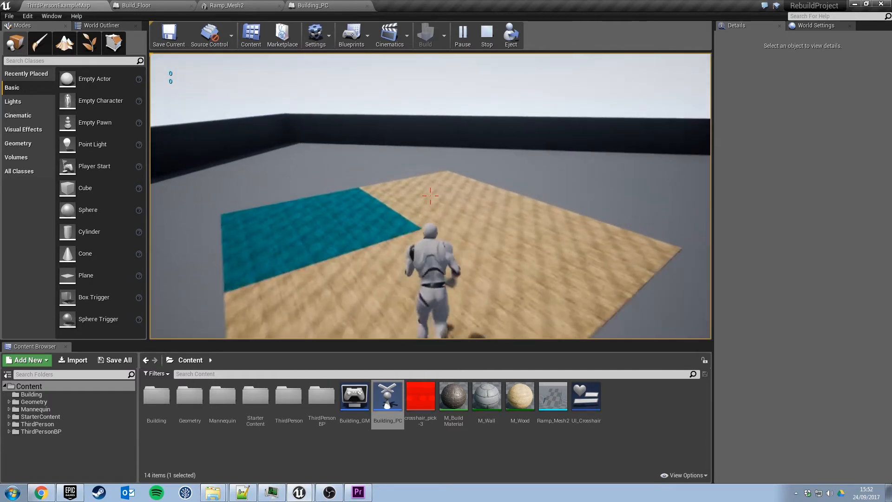
Enclose the second floor with brick walls, including doorway and window wall variants.
key("2")
left_click(430, 195)
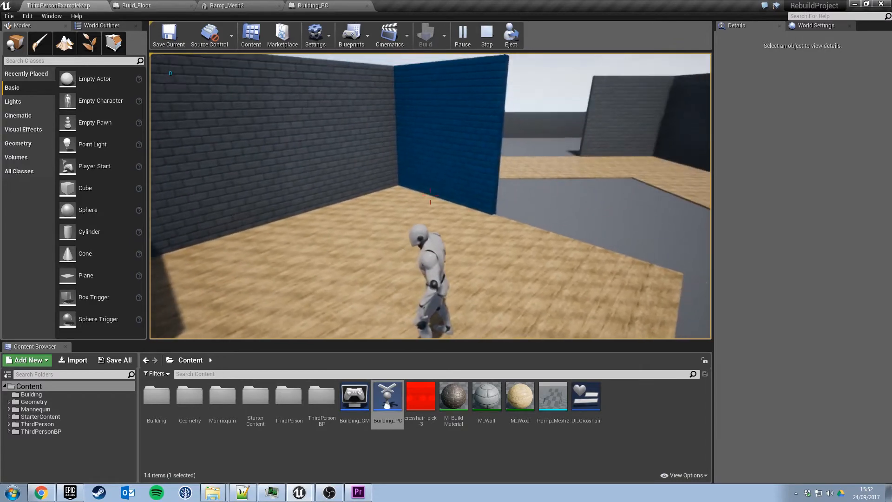
key("3")
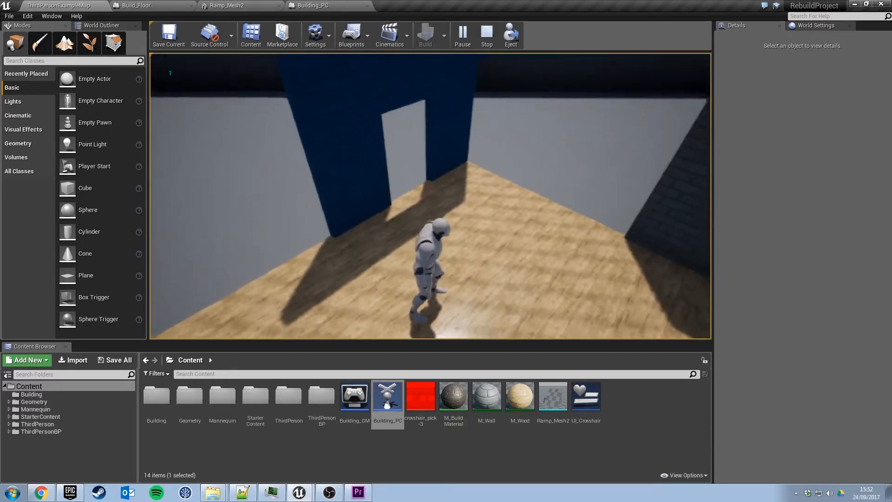
scroll(430, 196, "up", 1)
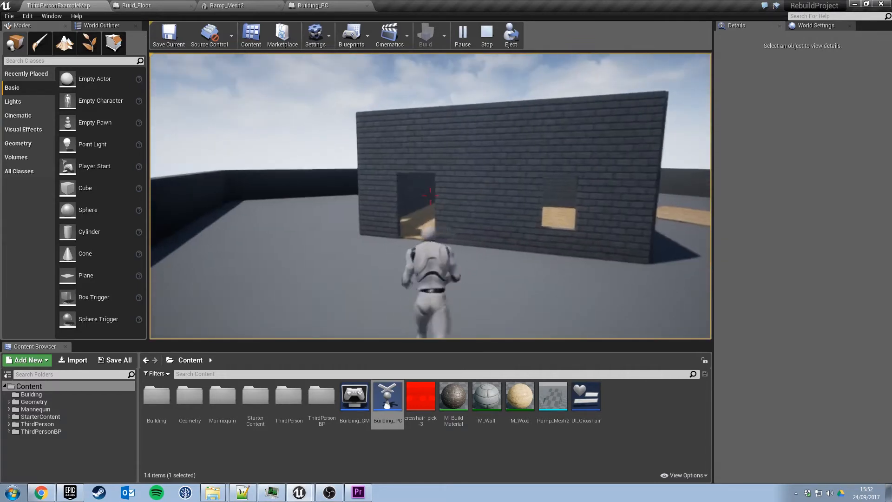
Place a wooden ramp against the outside of the brick building and run up it.
key("b")
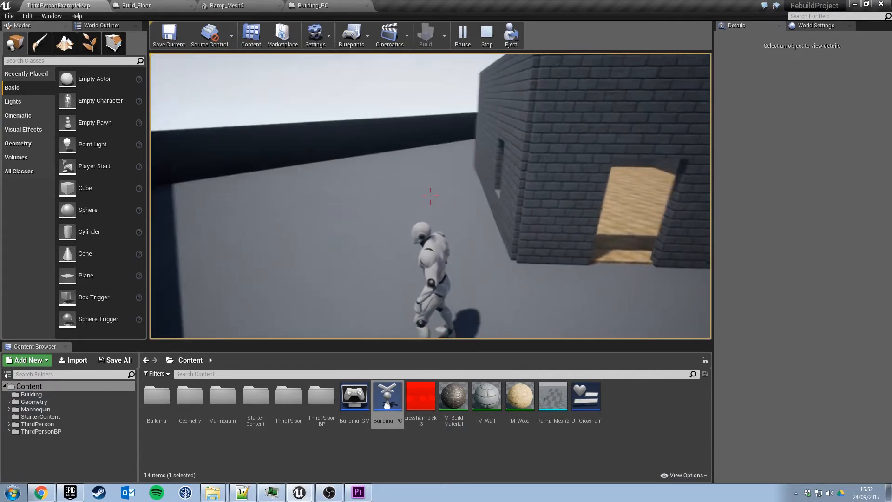
key("b")
key("3")
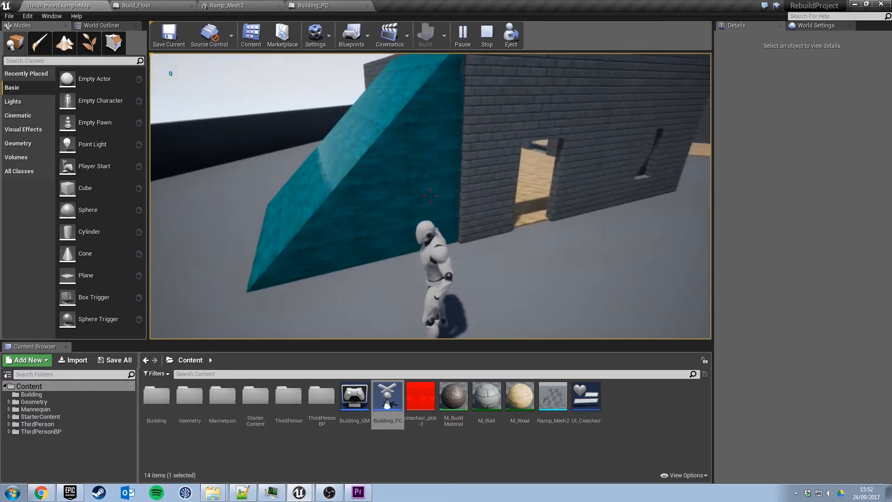
left_click(430, 196)
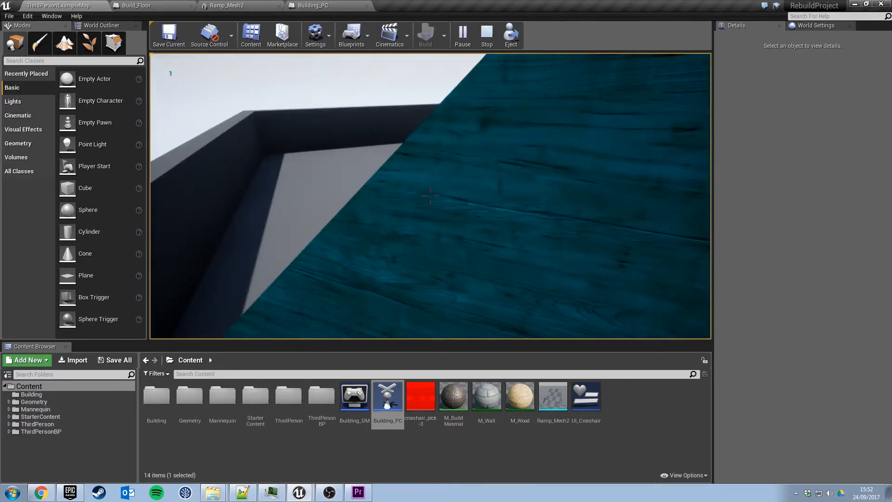
key("b")
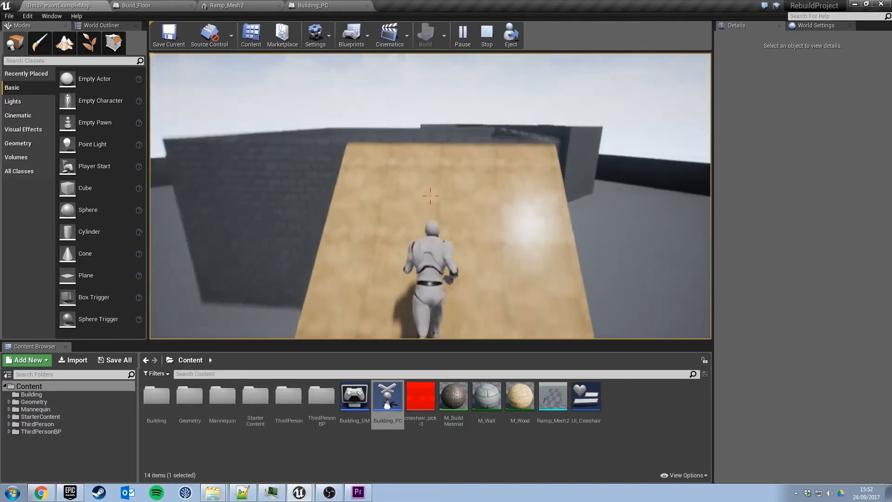
key("b")
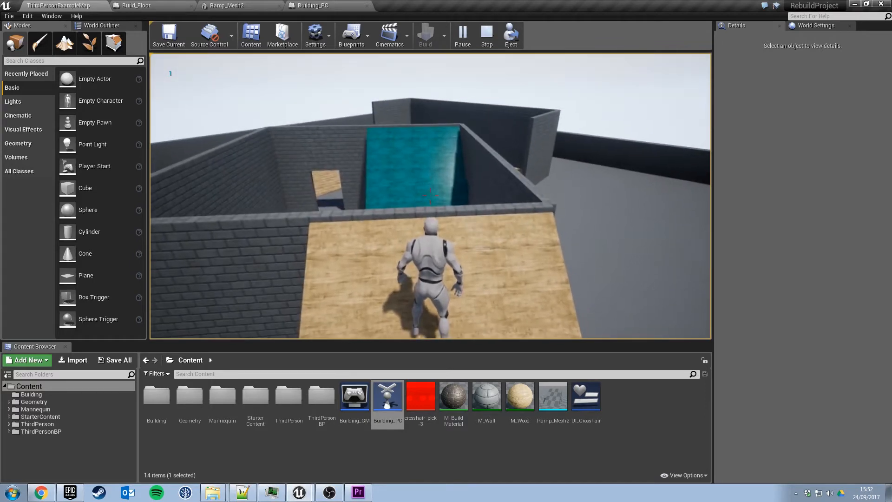
Cover the top of the brick building with wooden floor pieces to form an upper storey.
key("2")
left_click(430, 195)
key("w")
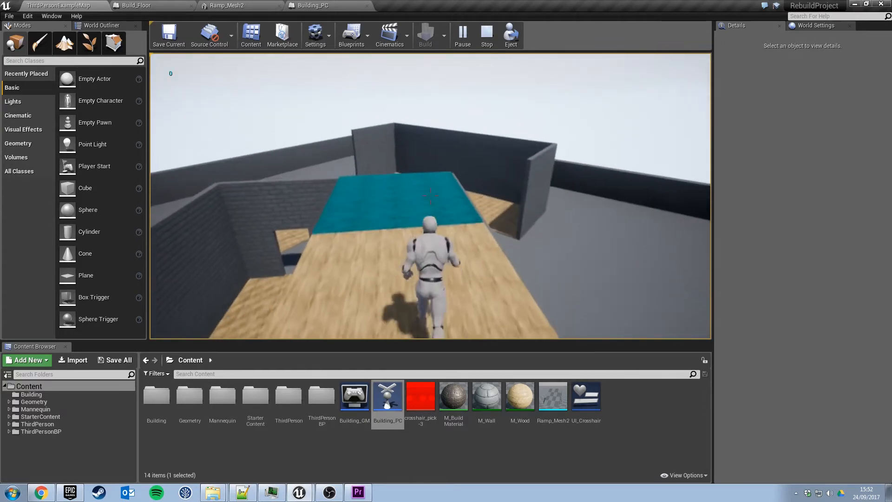
left_click(430, 195)
left_click(430, 196)
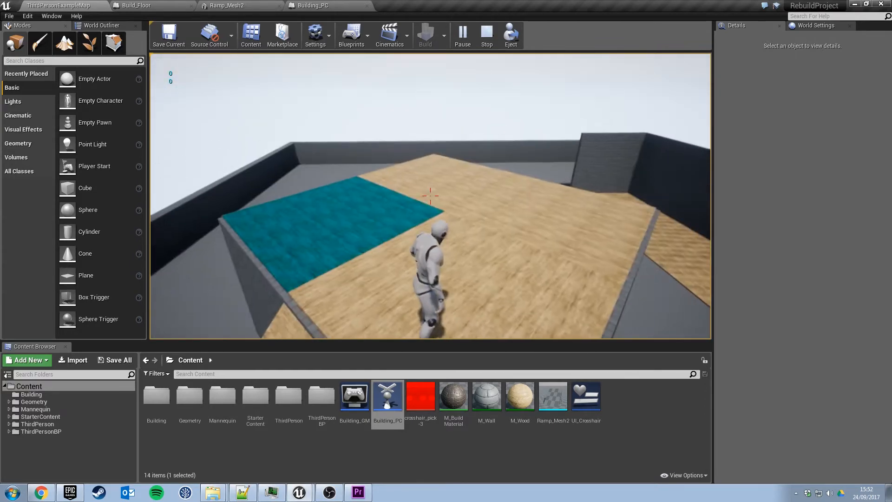
left_click(431, 195)
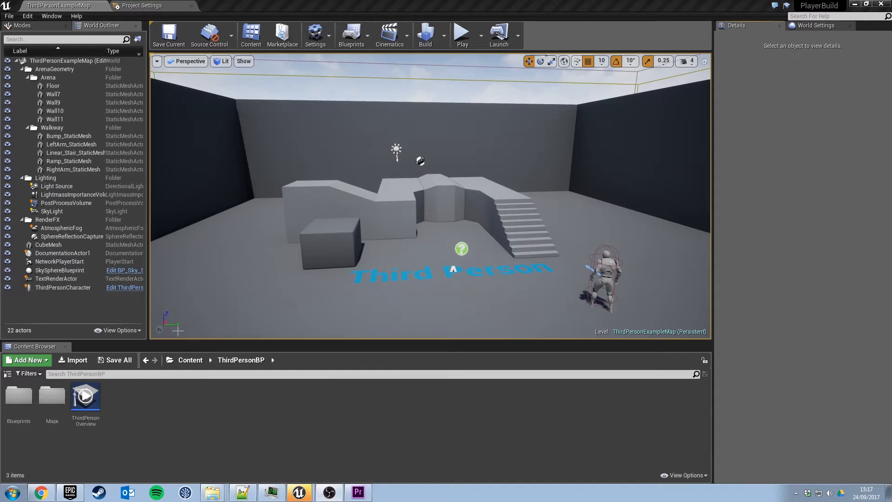
View the Starter Content pack among the content packs available for the project, without adding it.
left_click(39, 360)
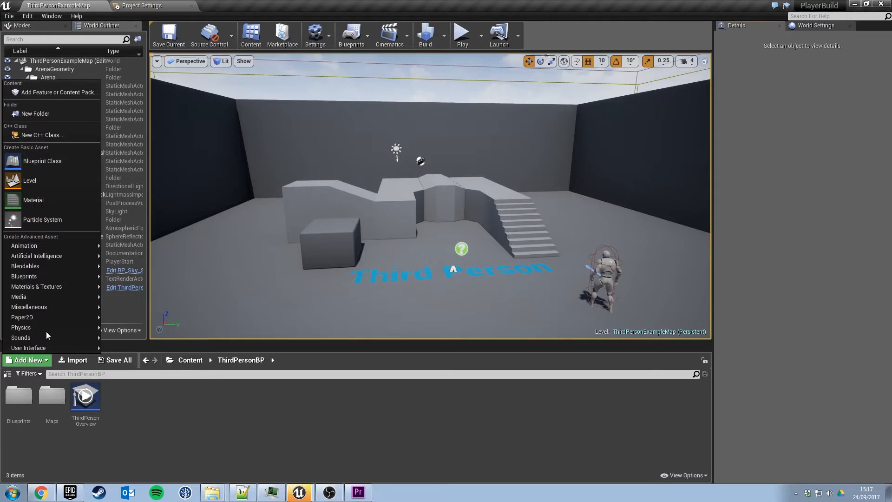
left_click(55, 92)
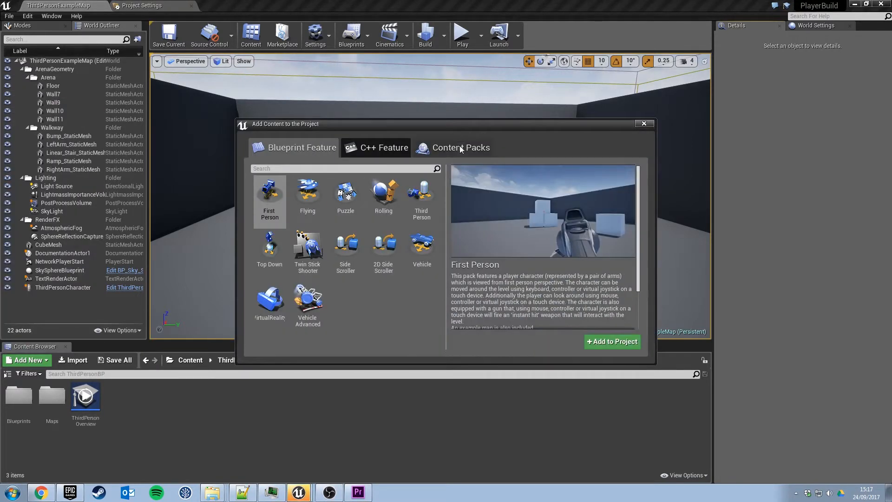
left_click(462, 149)
left_click(302, 204)
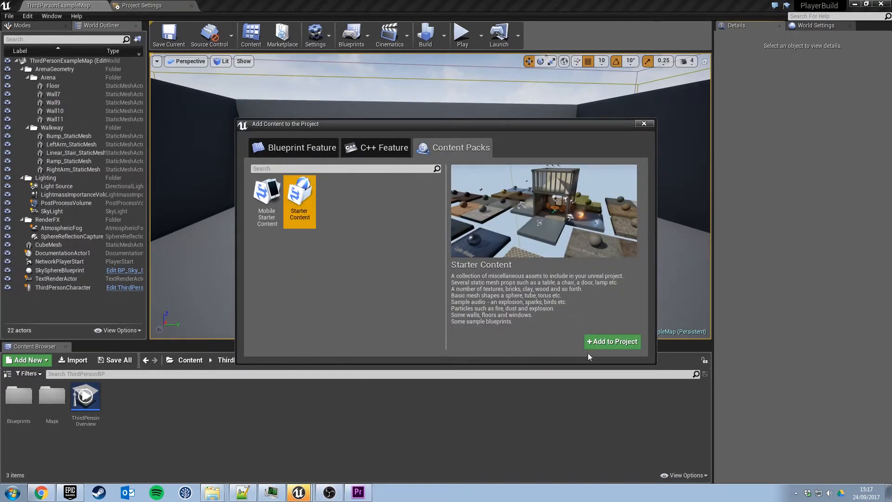
left_click(644, 125)
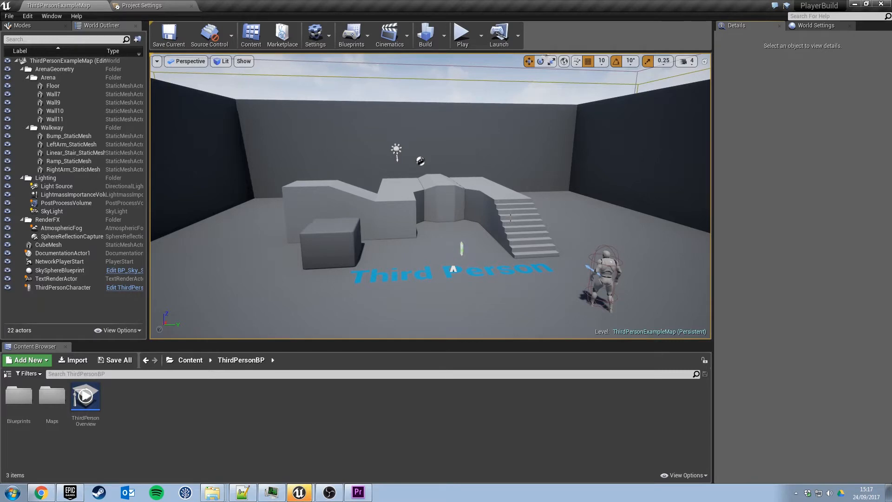
Delete all the walkway meshes, from Bump_StaticMesh through RightArm_StaticMesh, from the level.
left_click(68, 135)
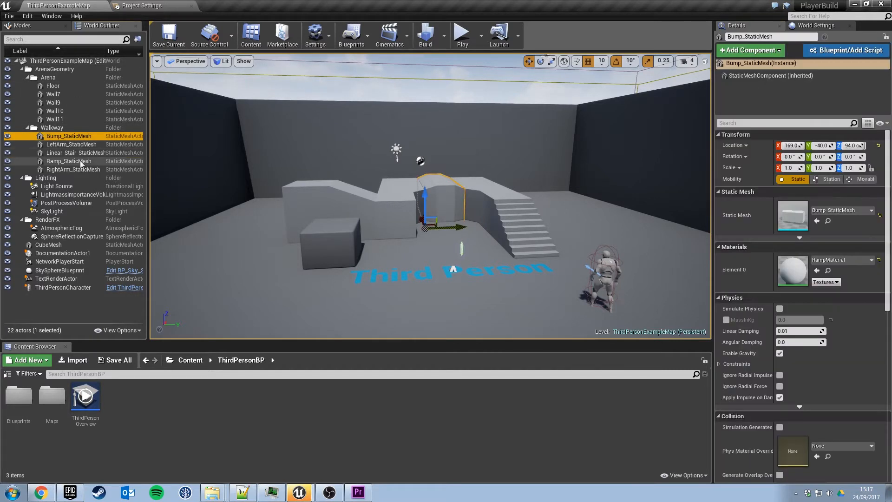
left_click(74, 169, "shift")
key("Delete")
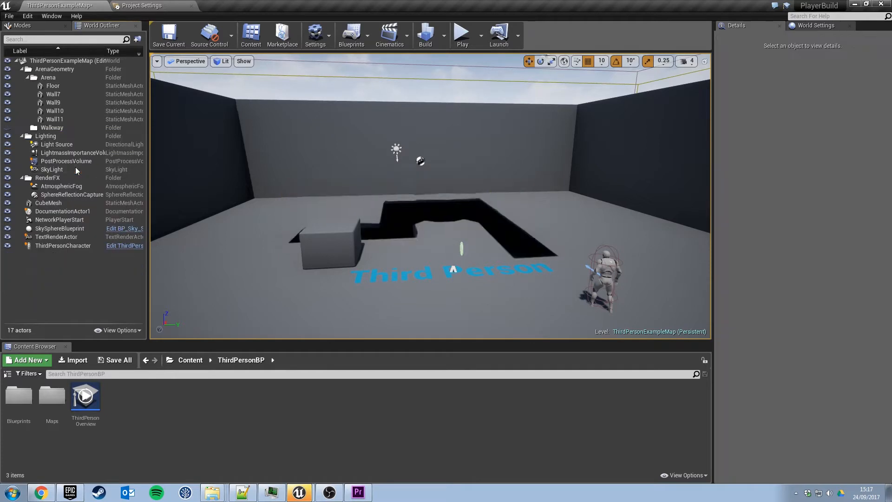
Delete the TextRenderActor, DocumentationActor1 and CubeMesh from the level.
left_click(63, 237)
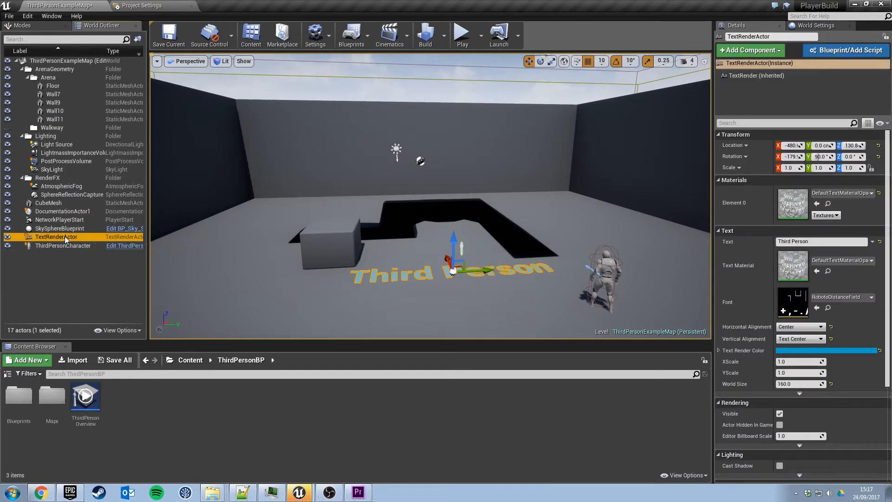
key("Delete")
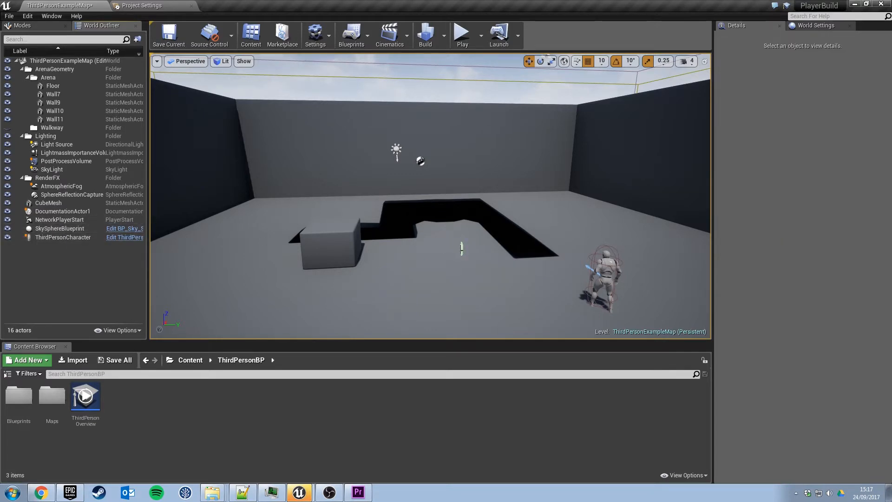
left_click(65, 211)
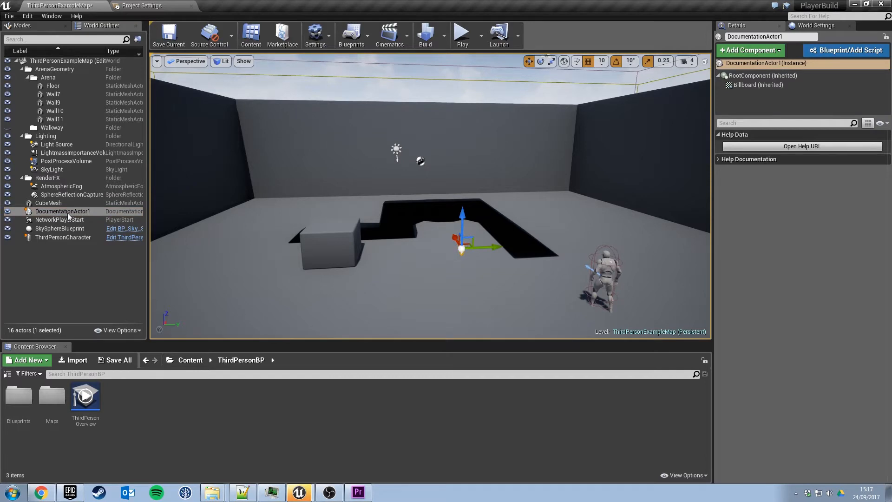
key("Delete")
left_click(330, 253)
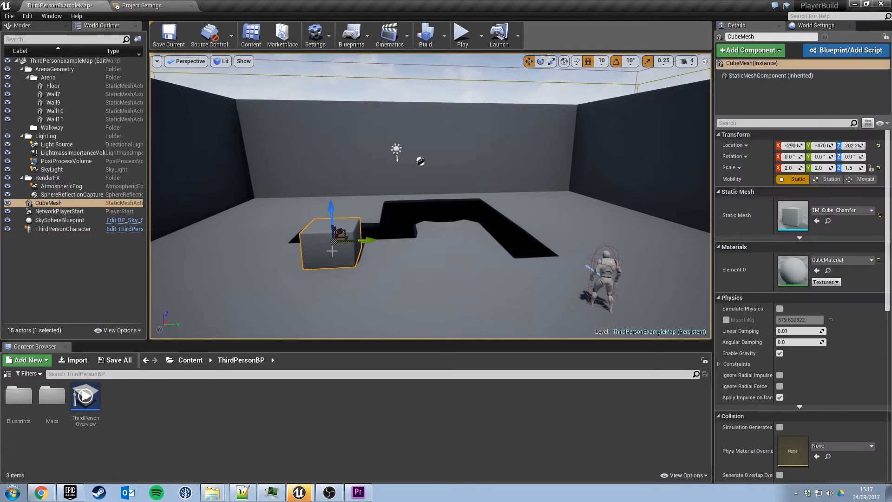
key("Delete")
left_click(308, 150)
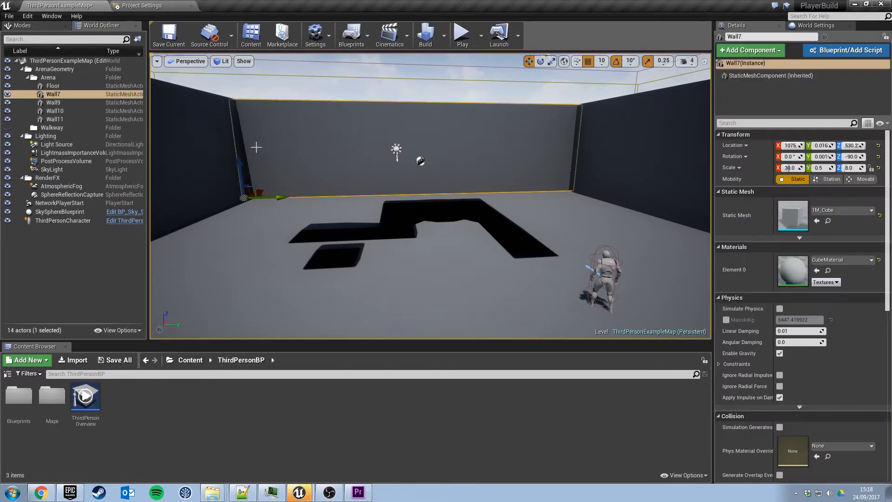
left_click(64, 120, "shift")
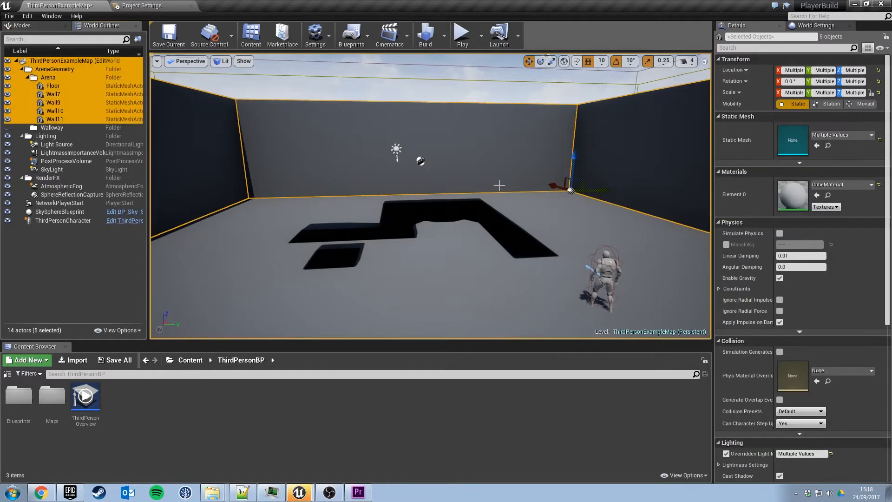
left_click_drag(574, 158, 569, 179)
key("ctrl+z")
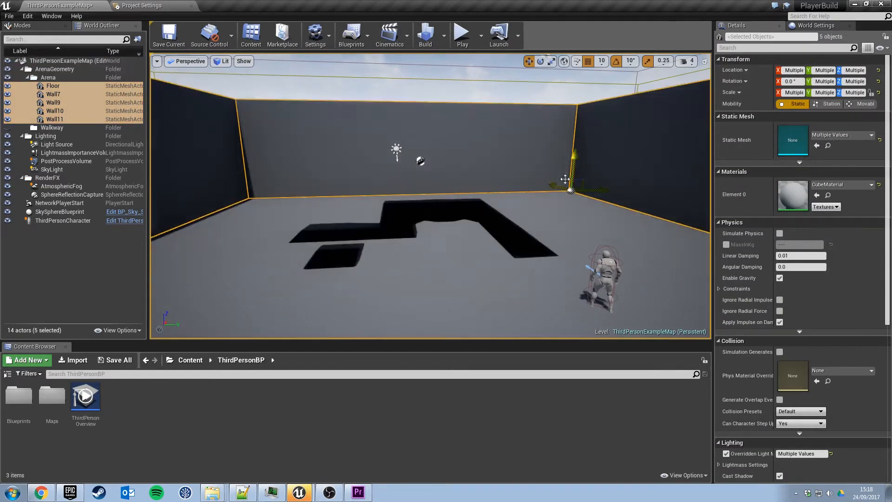
Lower the four arena walls Wall7, Wall9, Wall10 and Wall11 together to a Z location of about -30 cm.
left_click(53, 94)
left_click(54, 119, "shift")
left_click_drag(563, 161, 562, 217)
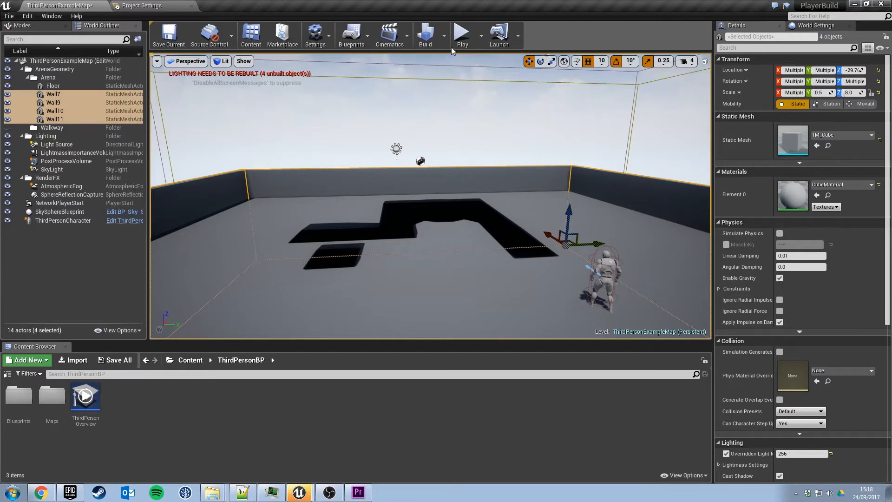
Play-test the cleared level by running the character around the arena, and end the play session.
left_click(470, 41)
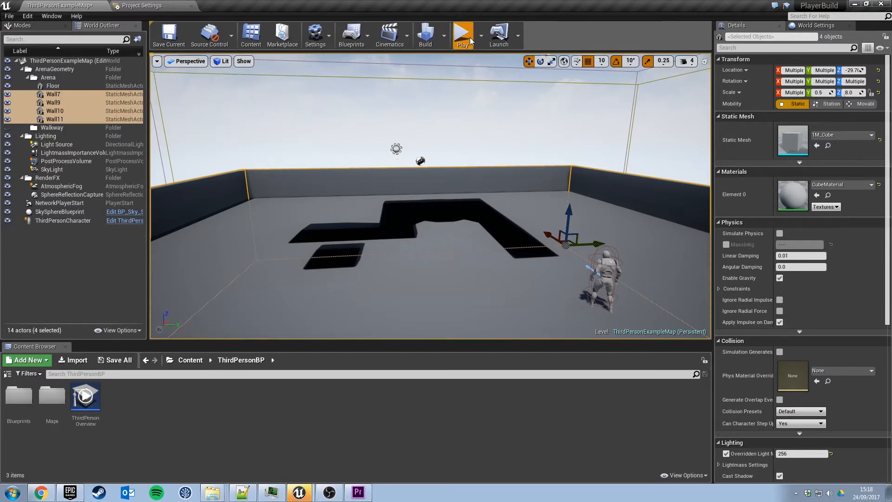
key("w")
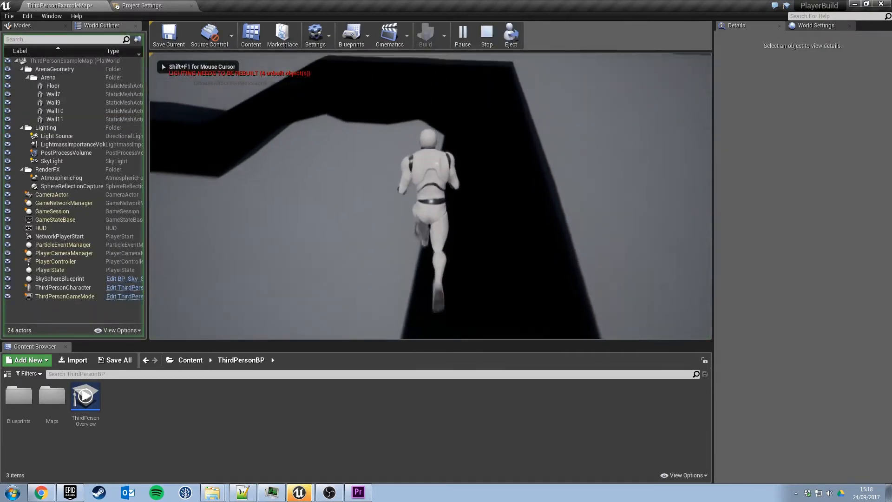
key("w")
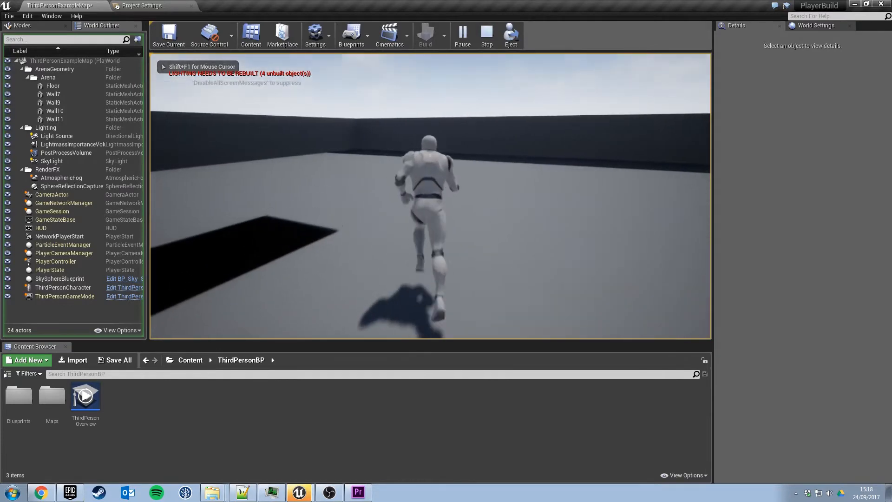
key("d")
key("w")
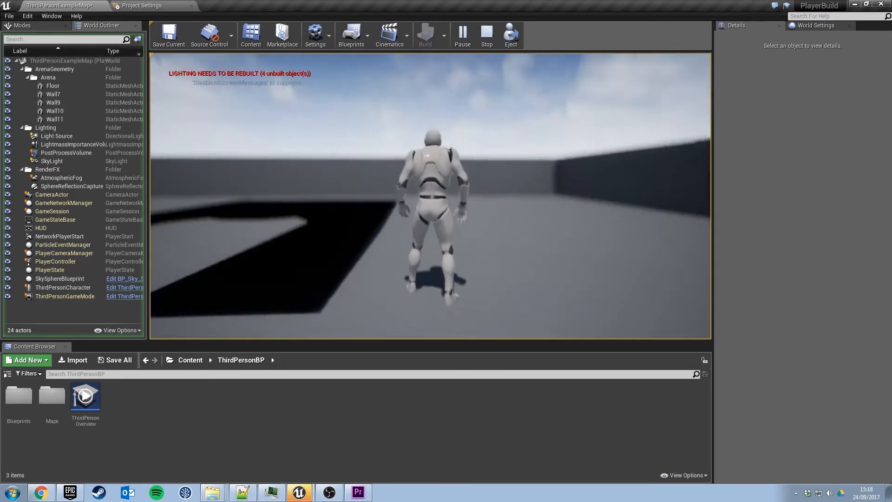
key("w")
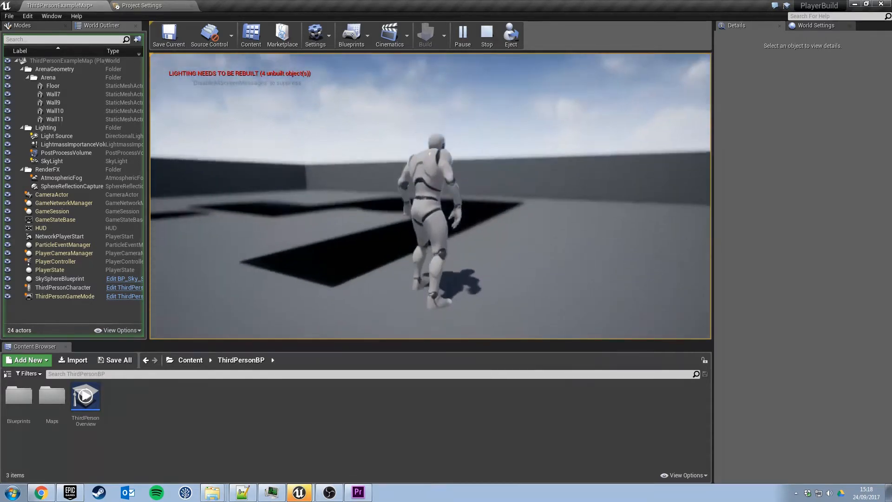
key("Escape")
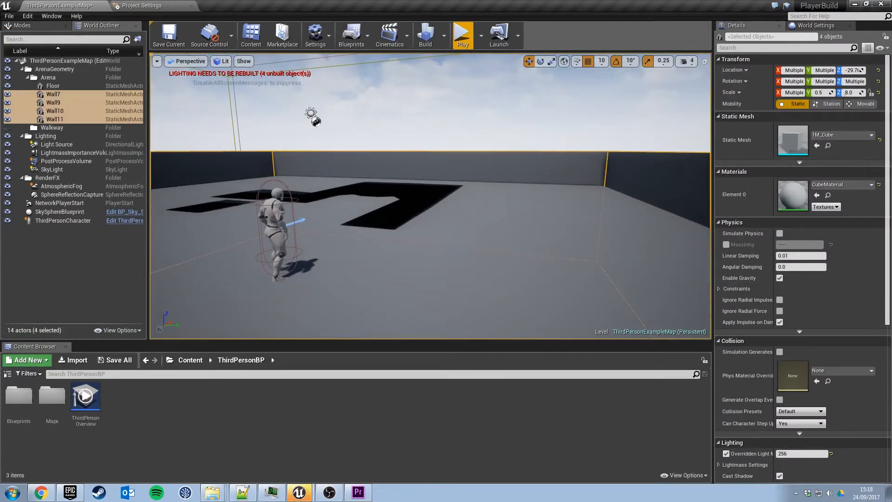
Open the placed ThirdPersonCharacter in the Blueprint editor and look over the input and jump nodes in its event graph.
left_click(275, 214)
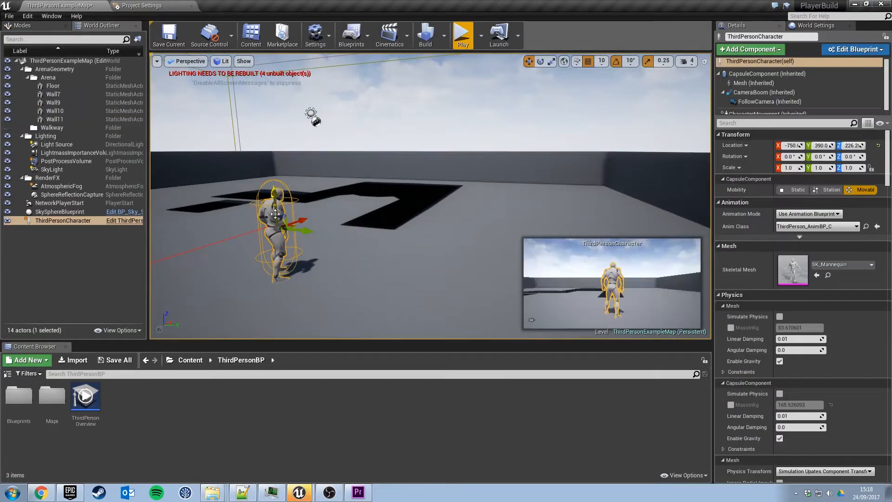
left_click(837, 49)
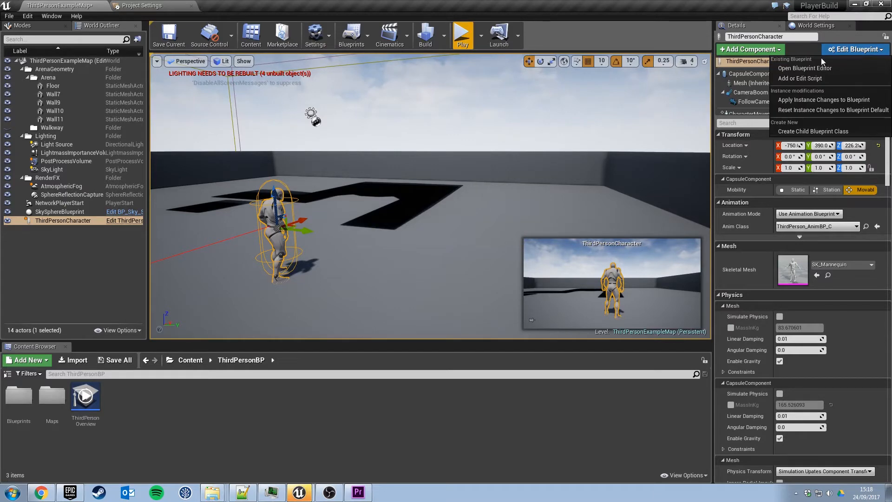
left_click(817, 69)
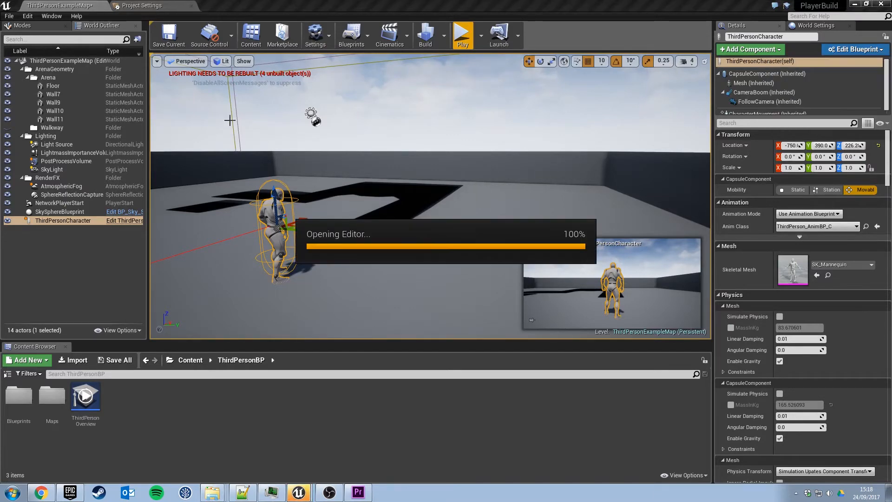
left_click(257, 45)
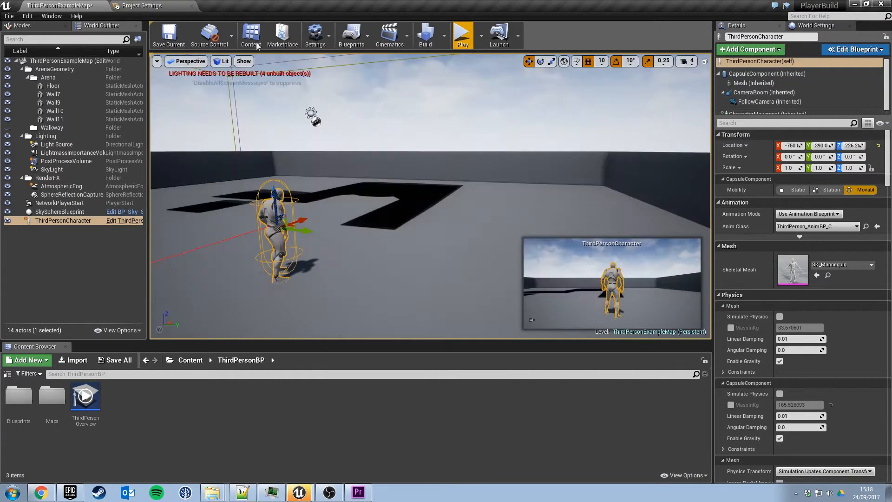
left_click(254, 9)
right_click_drag(220, 123, 603, 311)
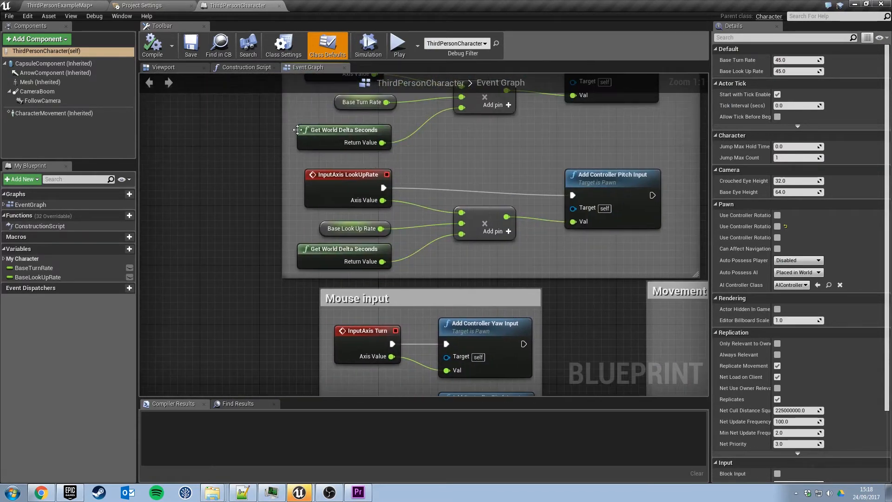
mouse_move(259, 124)
right_mouse_down()
mouse_move(257, 202)
mouse_move(254, 136)
right_mouse_up()
right_click_drag(261, 253, 271, 121)
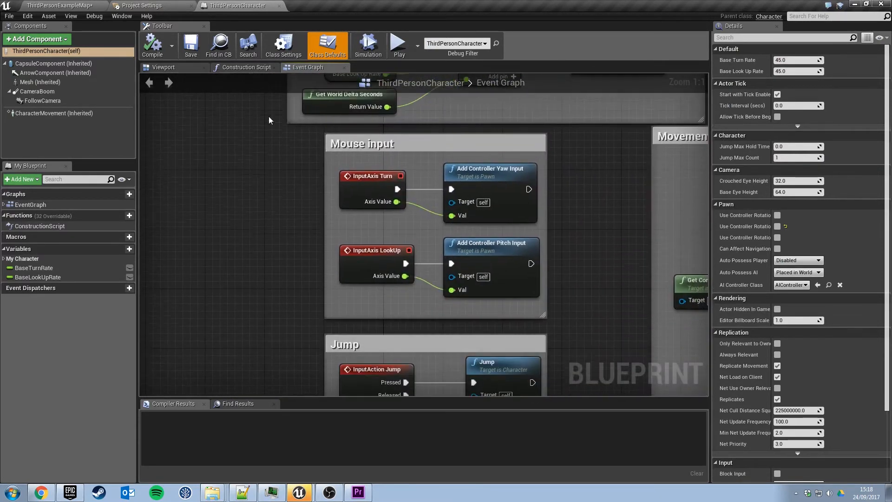
right_click_drag(269, 237, 268, 138)
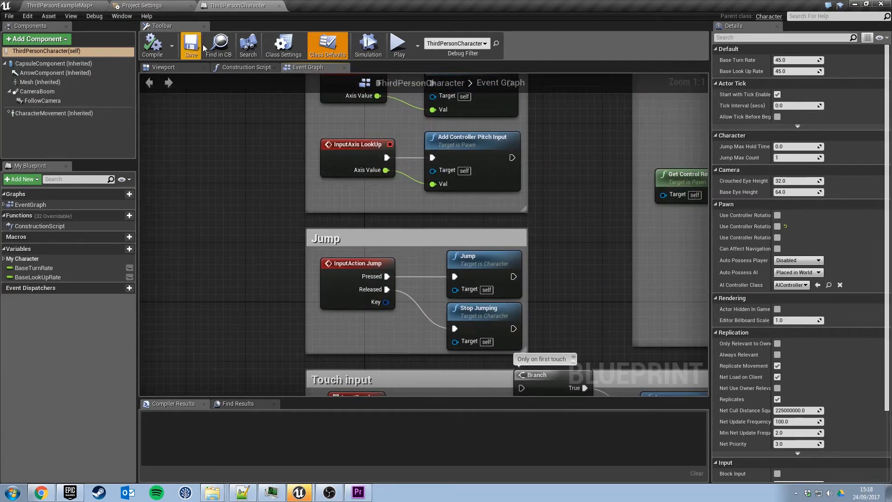
Set the CameraBoom component's Z location to 120 cm in the character blueprint, and compile and save it.
left_click(182, 66)
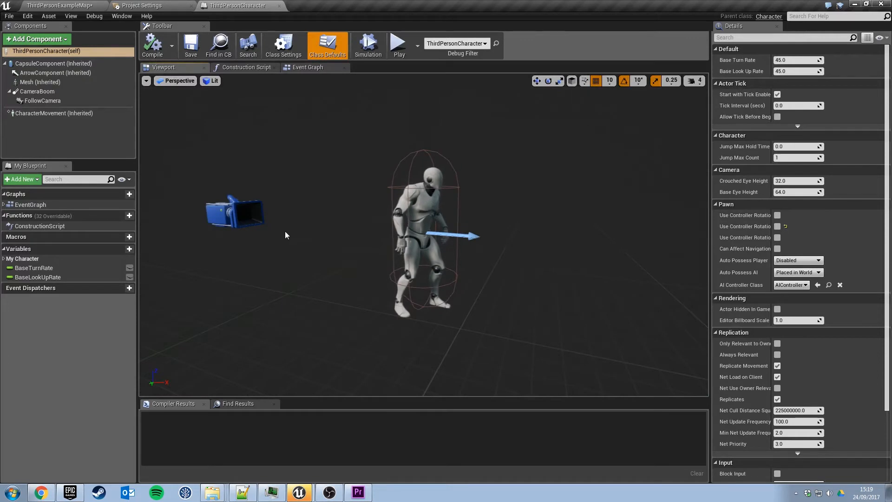
mouse_move(297, 226)
right_mouse_down()
mouse_move(264, 226)
mouse_move(292, 226)
right_mouse_up()
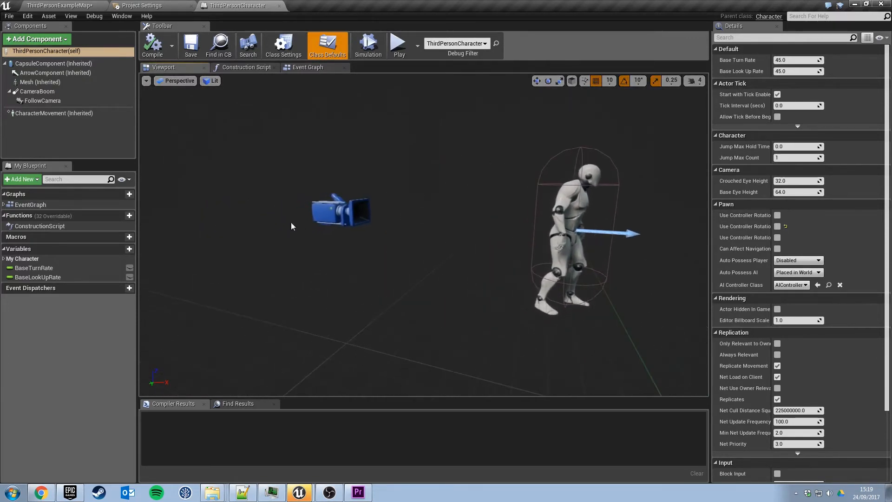
left_click(54, 93)
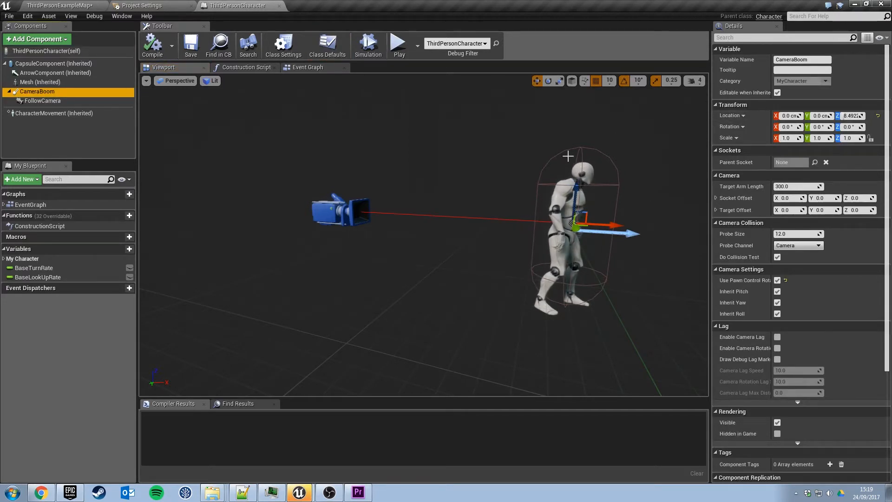
left_click(848, 117)
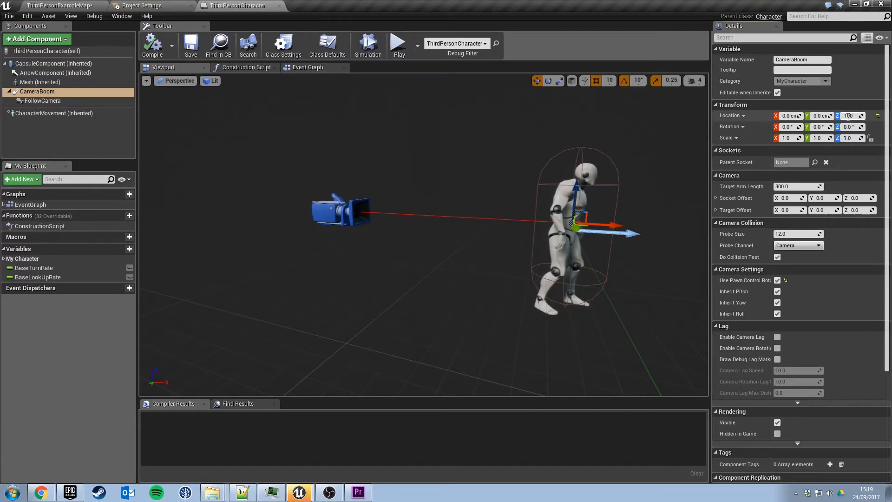
key("Return")
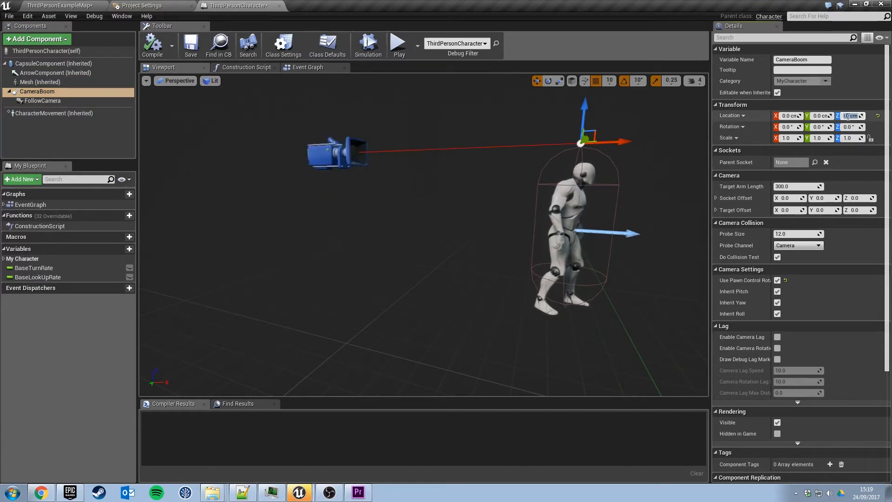
key("Return")
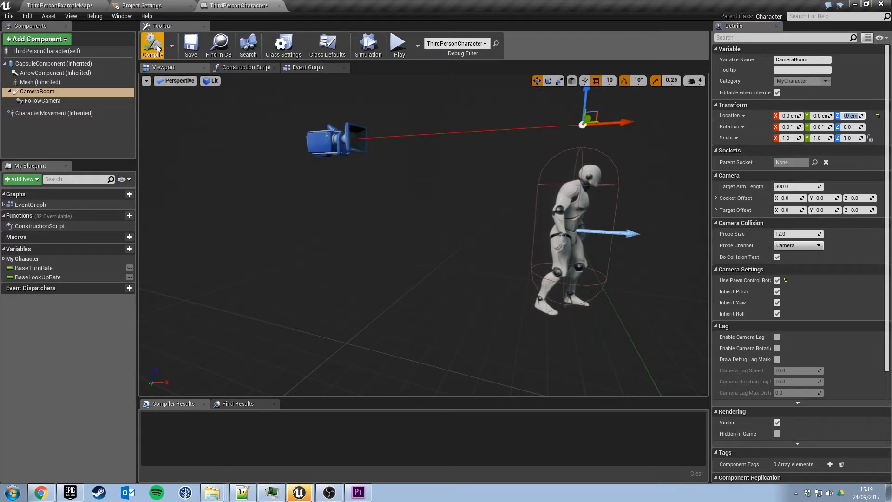
left_click(186, 49)
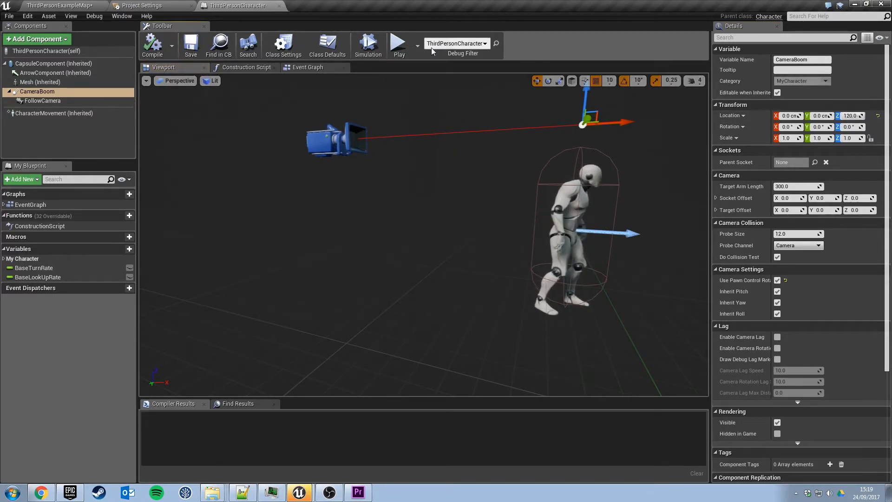
Play-test the raised camera by running the character around the arena, and end the preview.
left_click(398, 44)
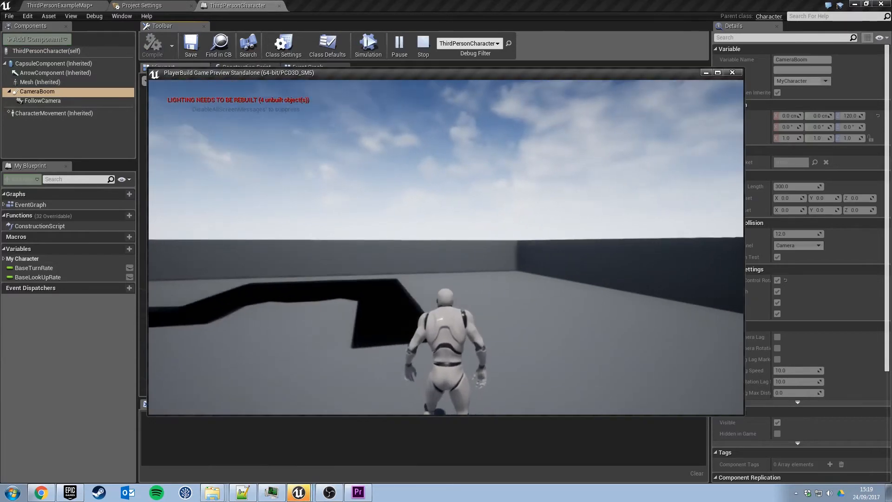
key("w")
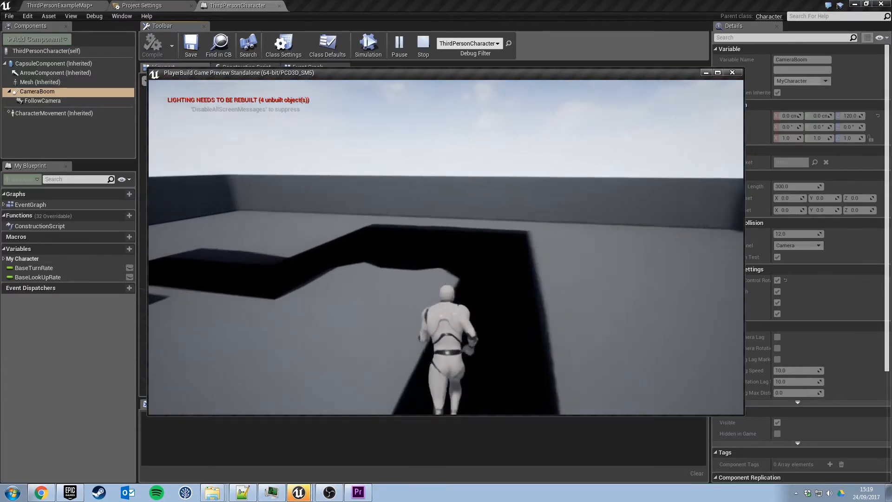
key("w")
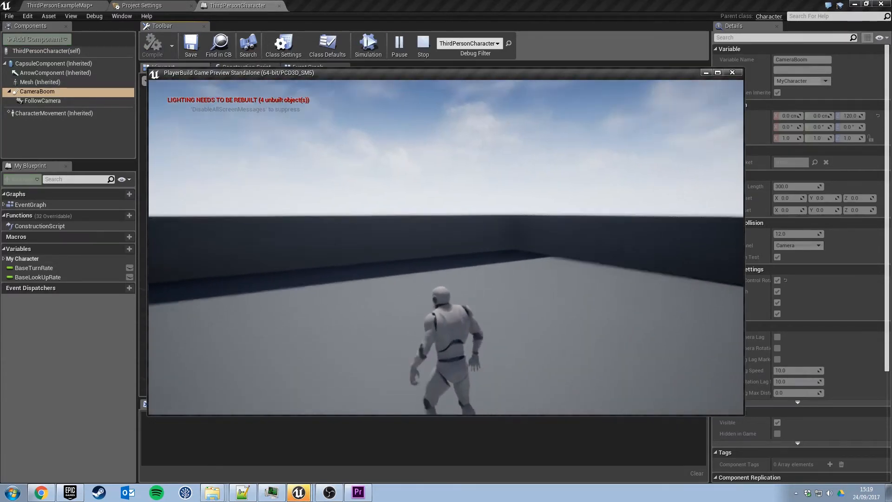
key("Escape")
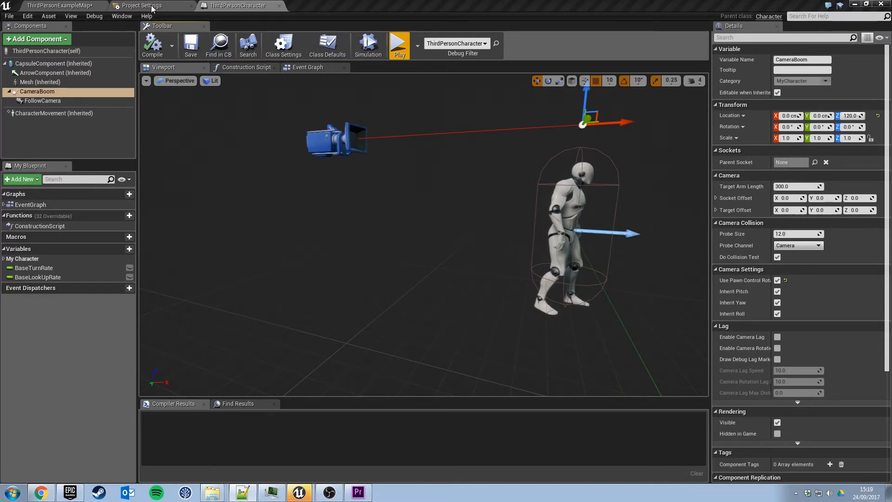
Open the engine Input page of the project settings and expand the action mappings.
left_click(28, 17)
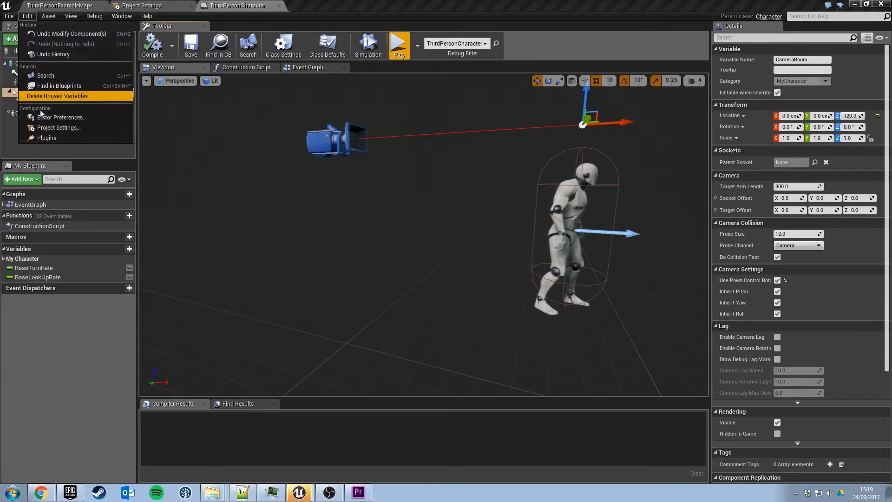
left_click(60, 127)
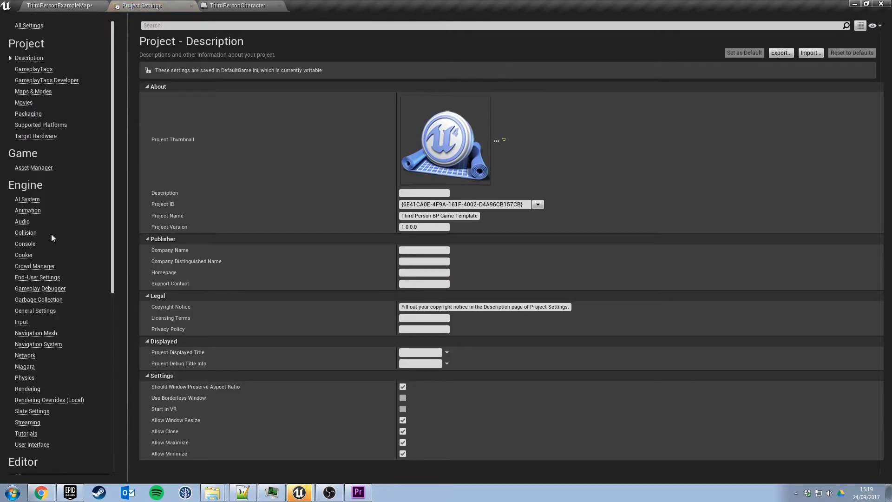
left_click(27, 327)
left_click(147, 114)
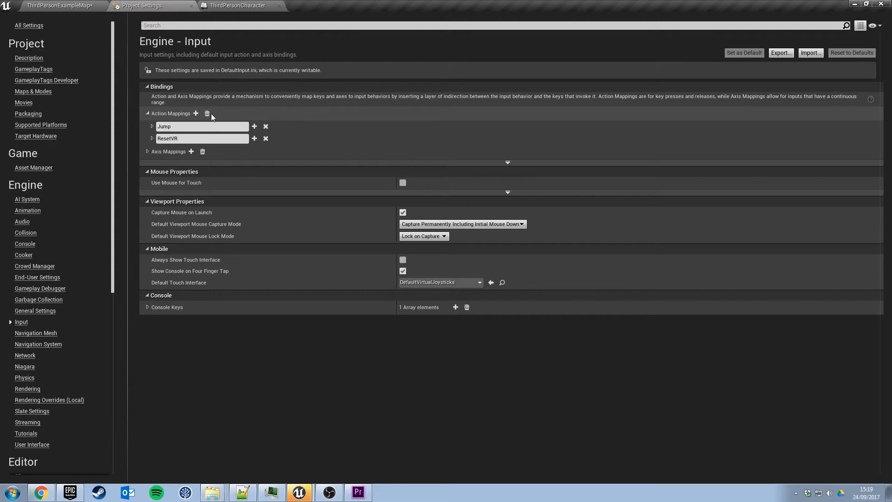
Add an action mapping named "Toggle Build Wall" and bind it to the keyboard key 1.
left_click(196, 113)
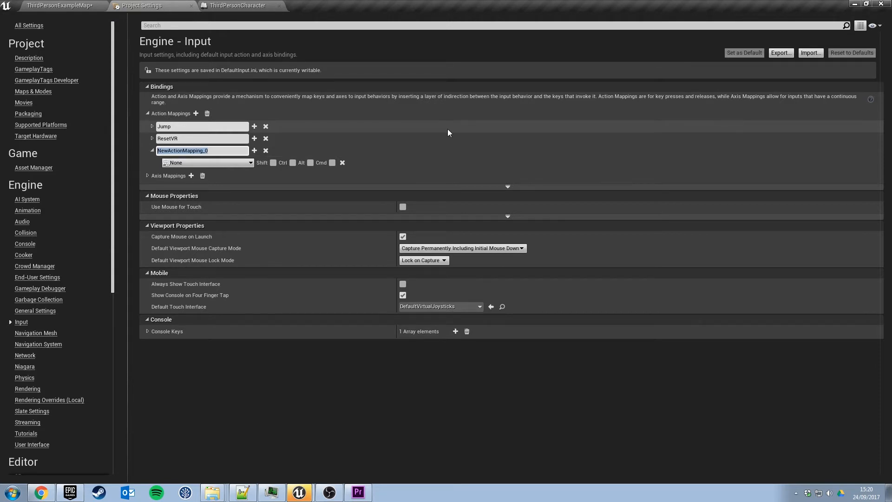
type("Toggle Build Wall")
key("Return")
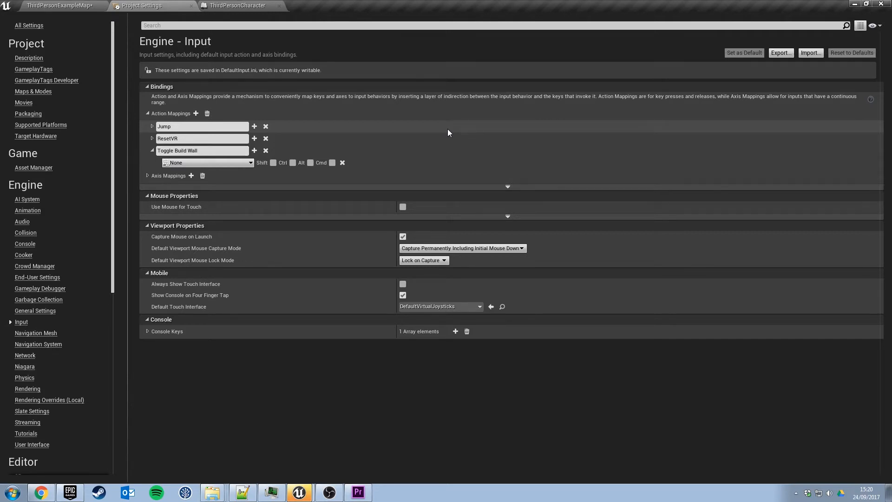
left_click(200, 163)
type("1")
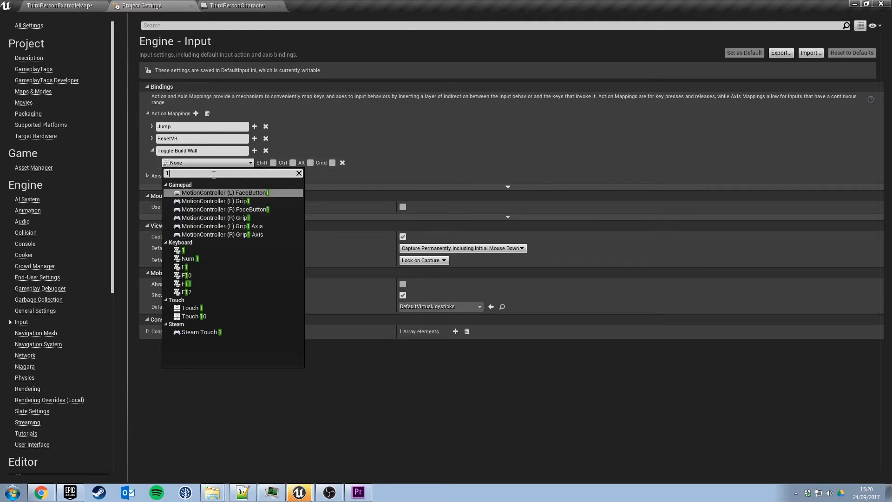
left_click(194, 250)
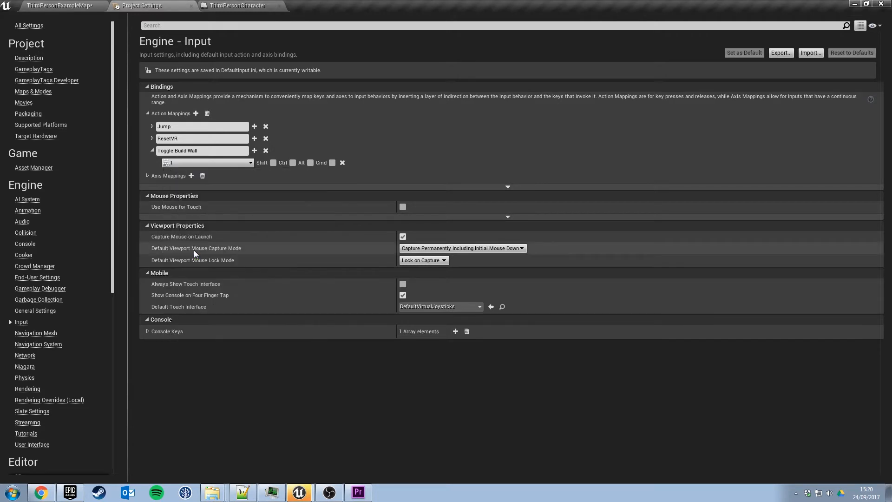
Add an action mapping named "Toggle Build Floor" and bind it to the keyboard key 2.
left_click(197, 113)
left_click_drag(214, 175, 155, 171)
type("Toggl")
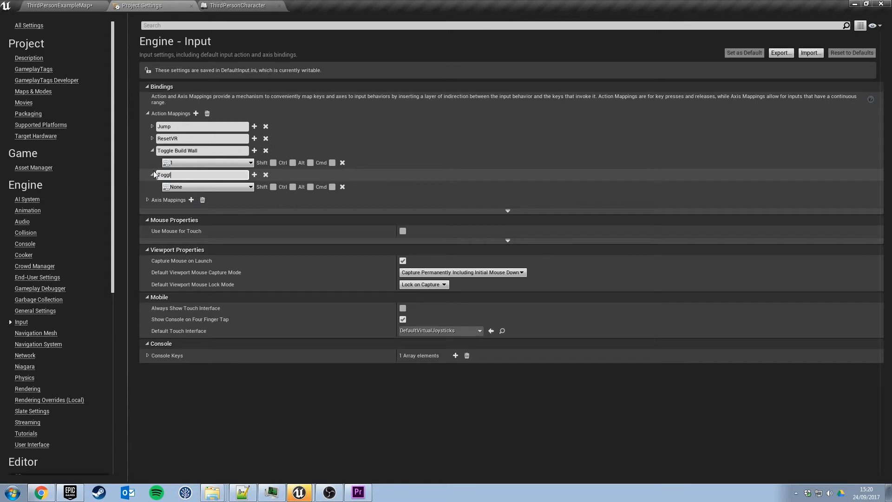
type("e Build Floor")
key("Return")
left_click(190, 188)
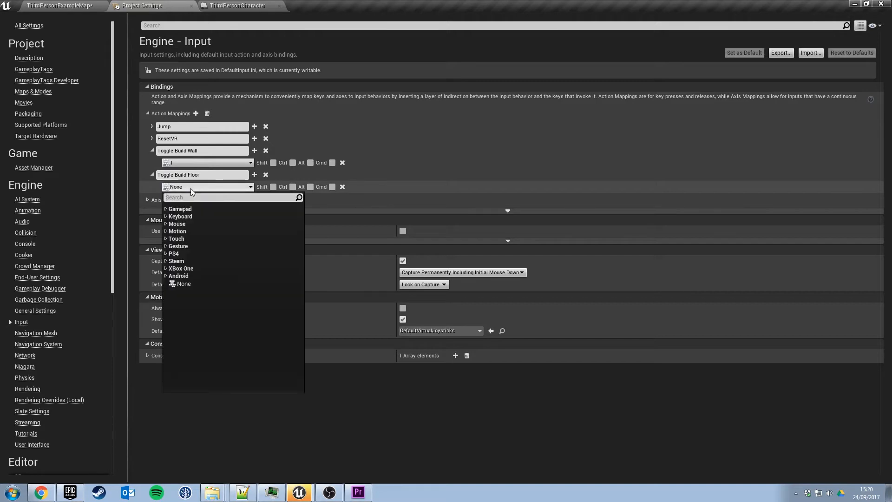
type("2")
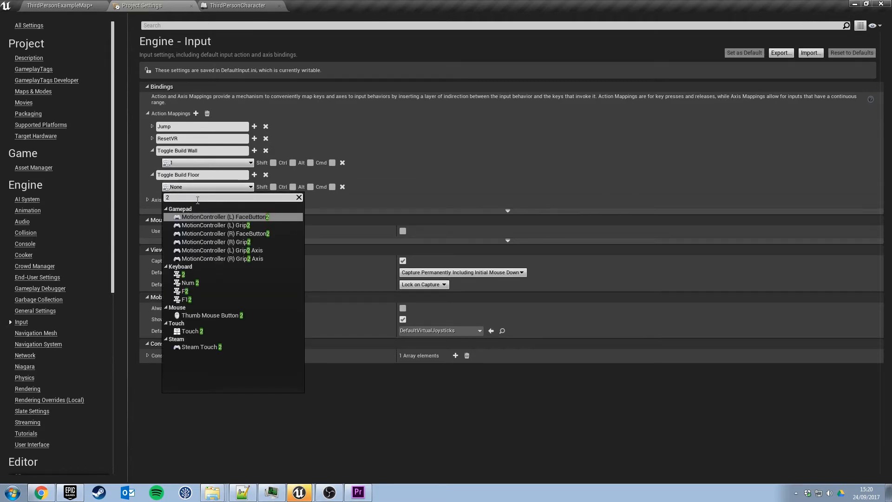
left_click(204, 273)
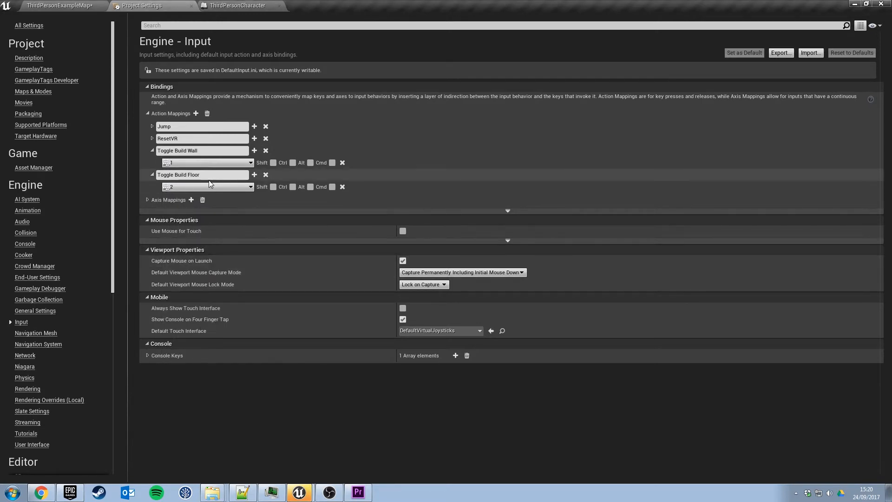
Add an action mapping named "Place Build Item" and bind it to the Left Mouse Button.
left_click(196, 114)
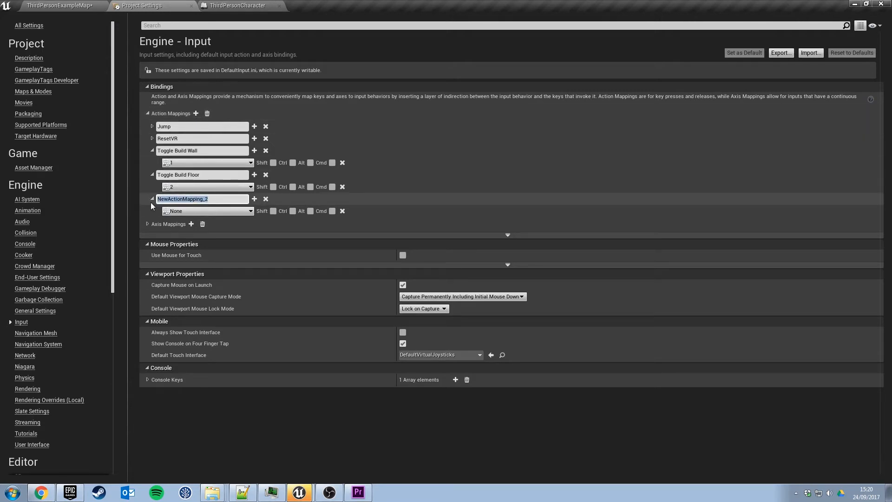
type("Place Build Item")
key("Return")
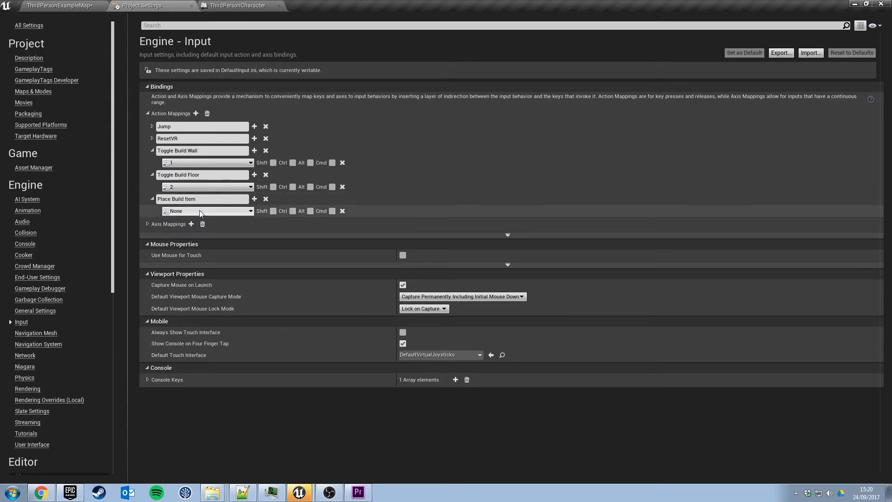
left_click(205, 211)
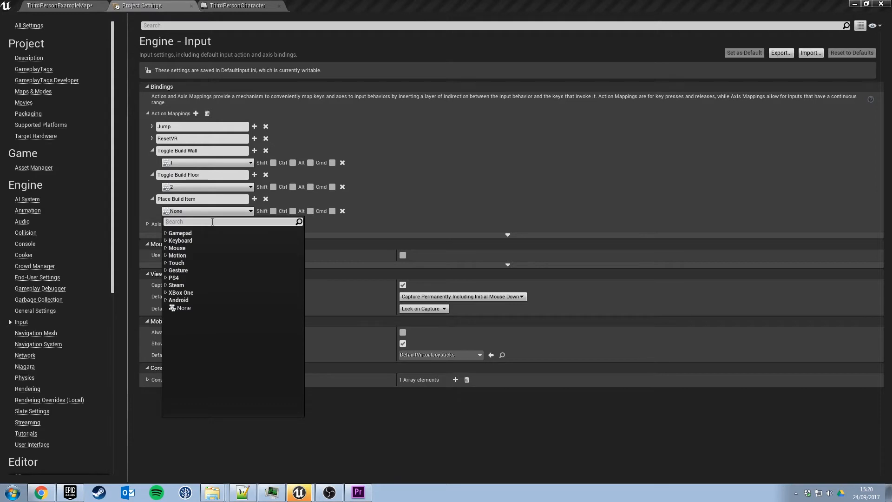
type("left mou")
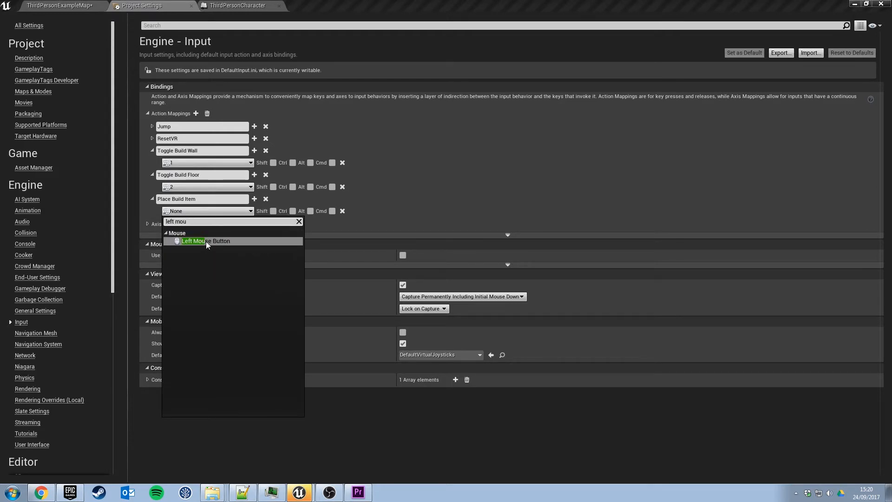
left_click(205, 242)
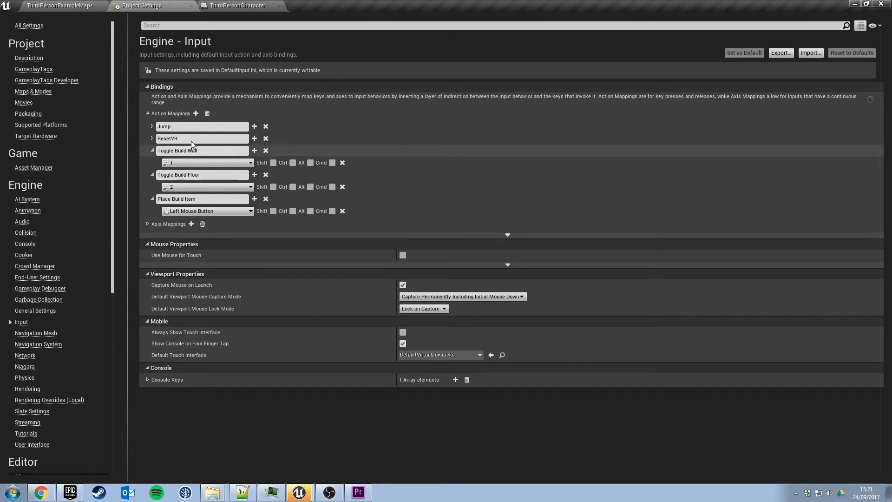
Add an action mapping named "Rotate Part" and bind it to the keyboard key R.
left_click(196, 114)
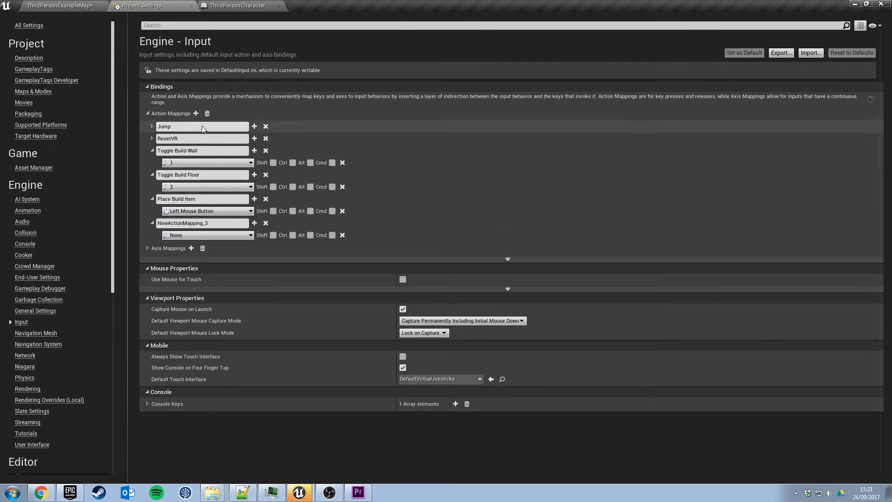
type("R")
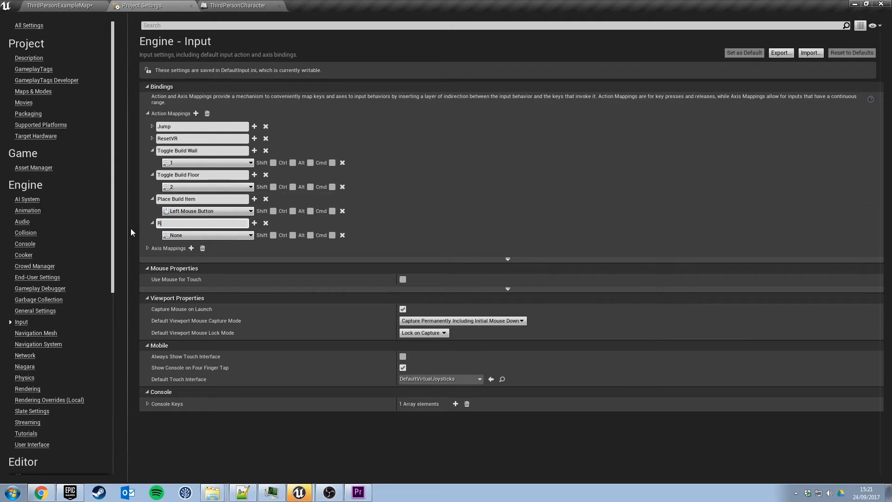
type("otate Part")
left_click(206, 236)
type("r")
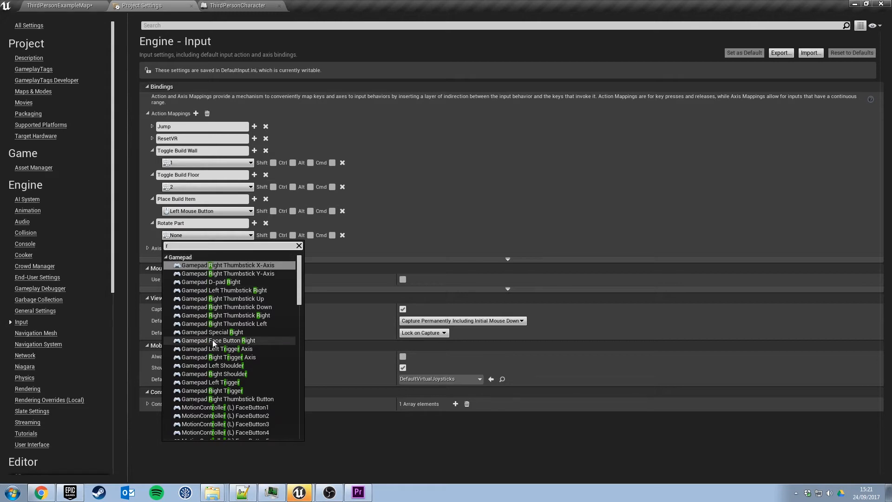
left_click(166, 258)
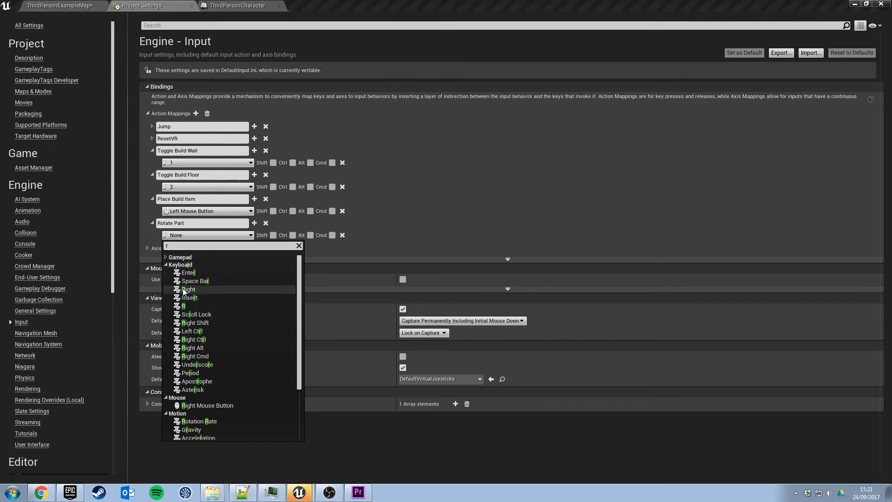
left_click(187, 307)
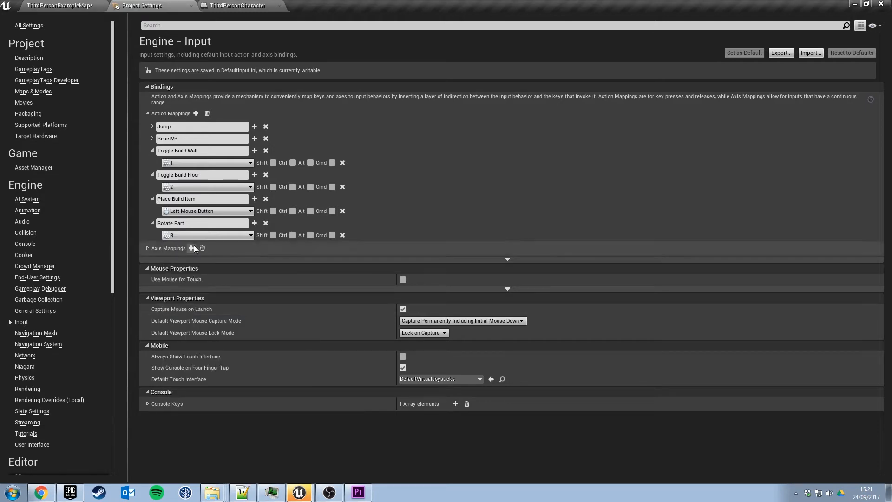
Add an action mapping named "Next Mesh" and bind it to the keyboard's Right arrow key.
left_click(196, 114)
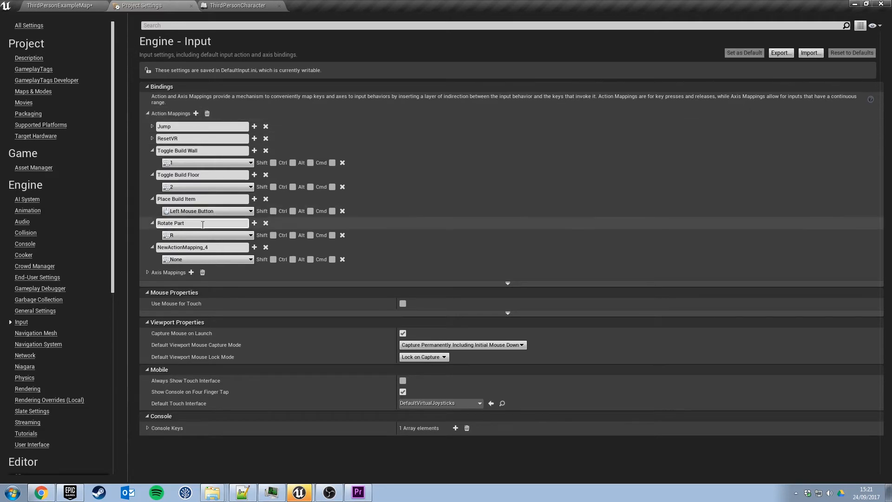
left_click(217, 249)
type("Next Mesh")
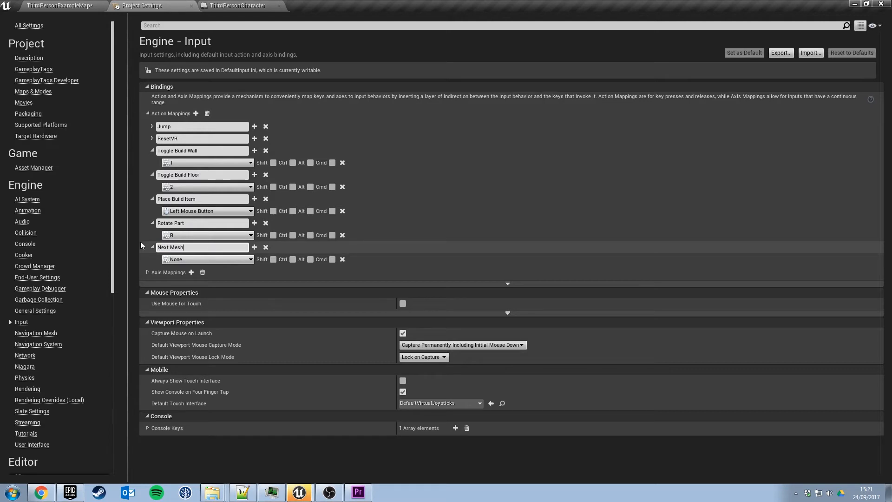
key("Return")
left_click(207, 261)
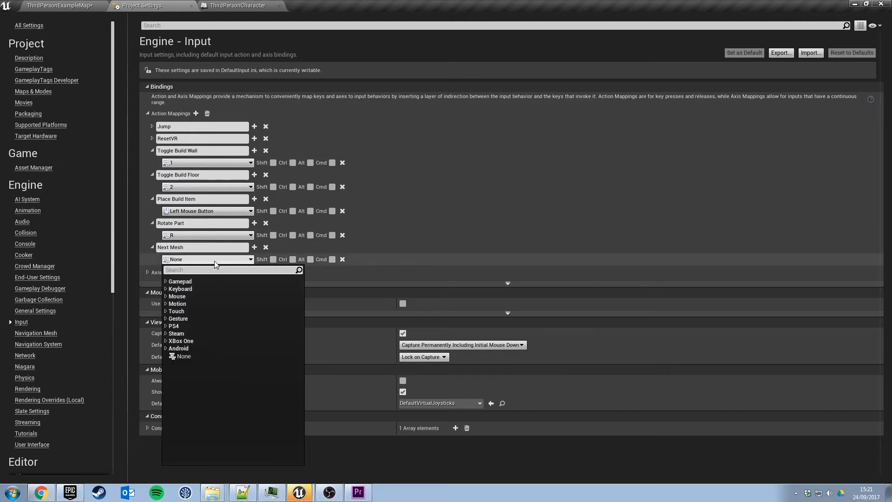
type("right")
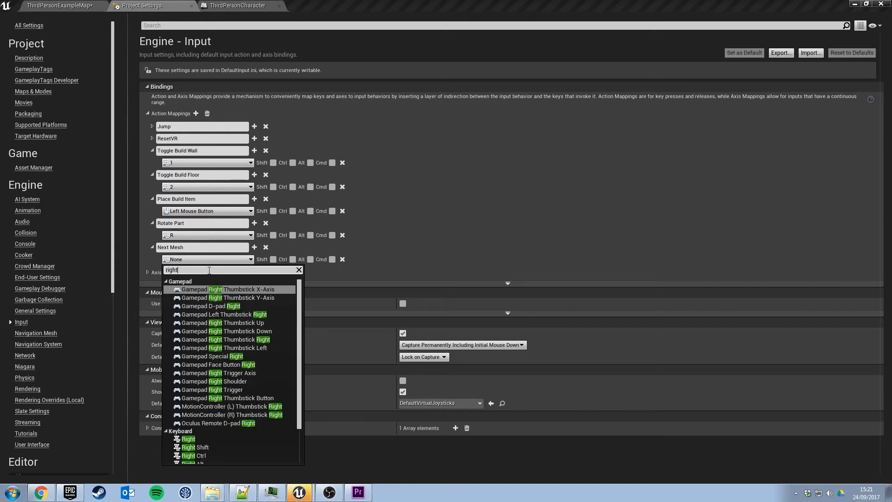
scroll(190, 409, "down", 2)
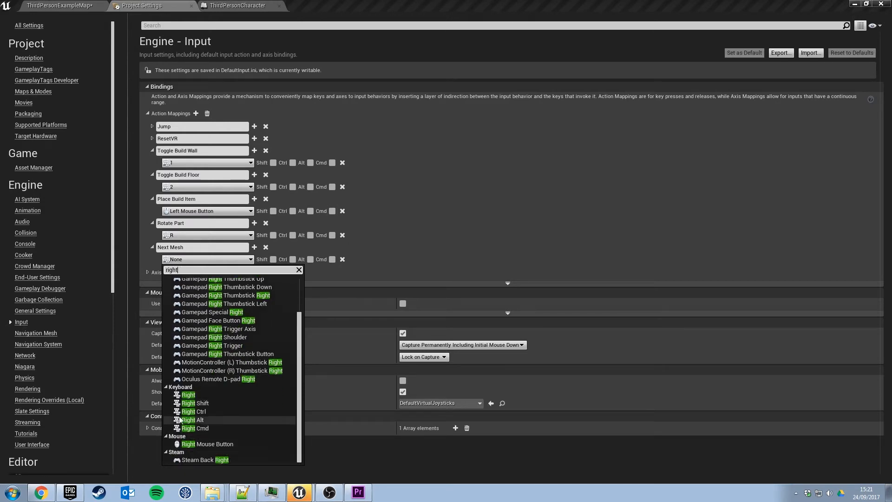
left_click(189, 395)
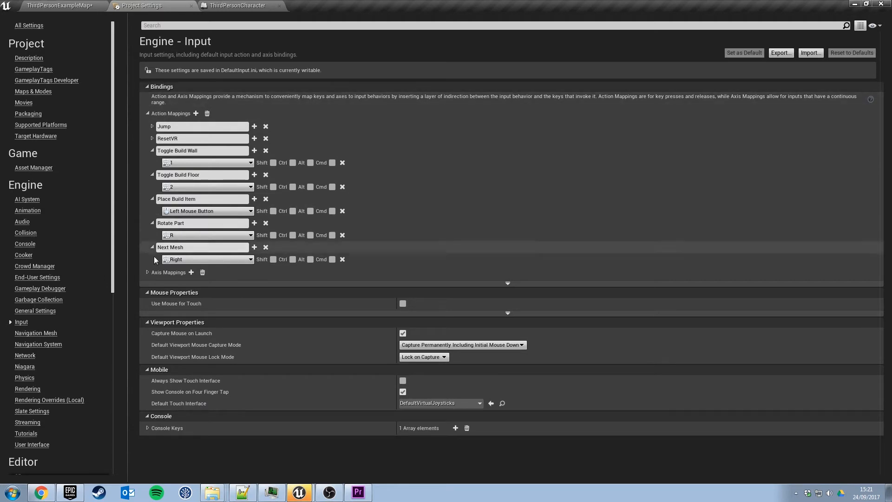
Return to the ThirdPersonExampleMap level and save all modified levels and assets.
left_click(70, 6)
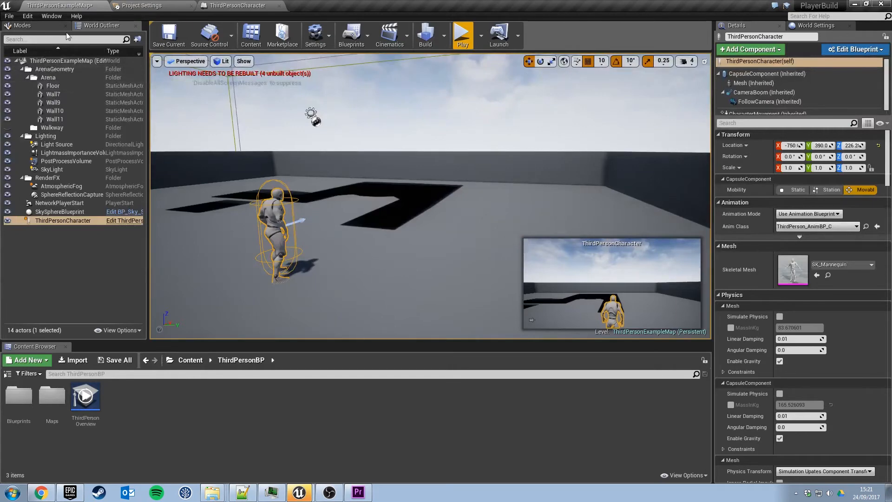
left_click(9, 15)
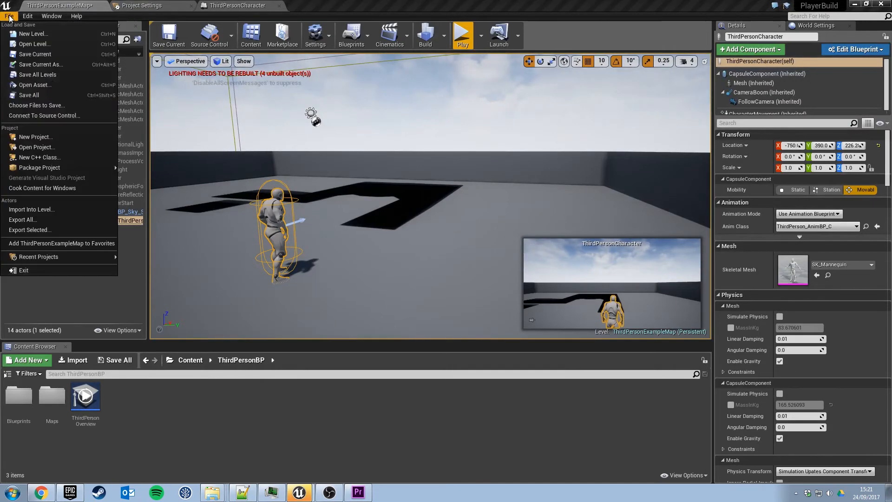
left_click(41, 95)
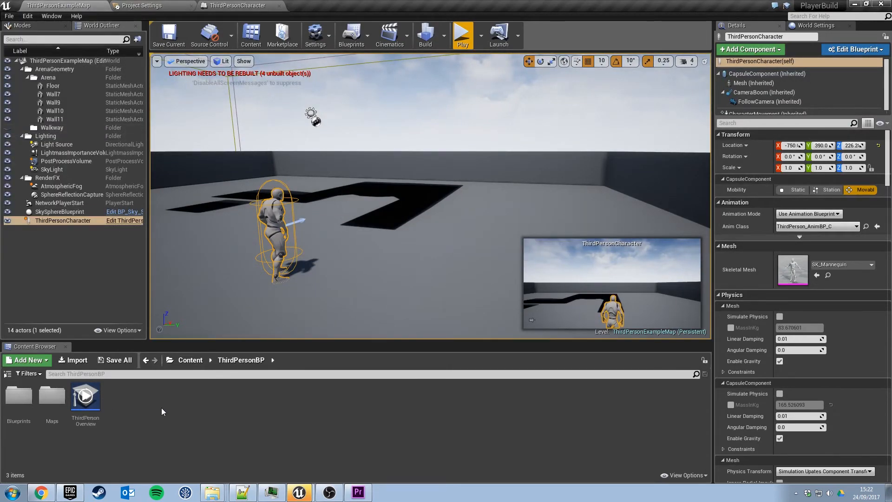
Create a new folder named "Building" in the root Content folder.
left_click(190, 360)
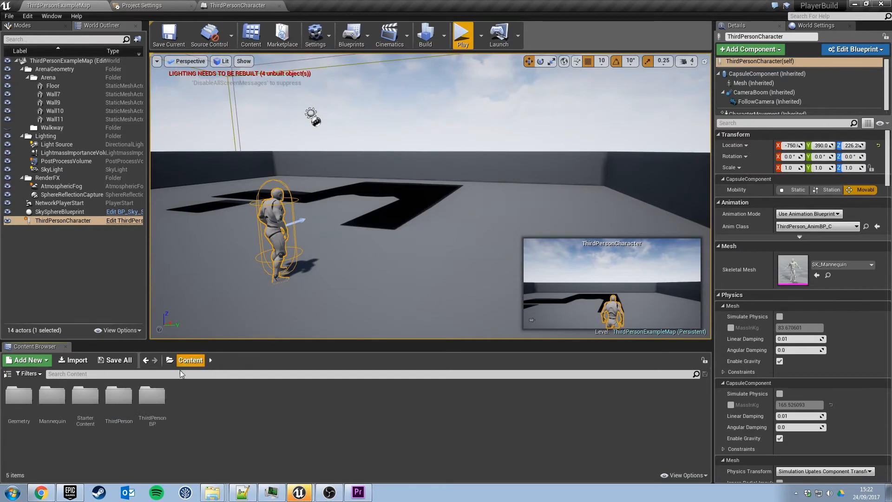
right_click(189, 414)
left_click(213, 155)
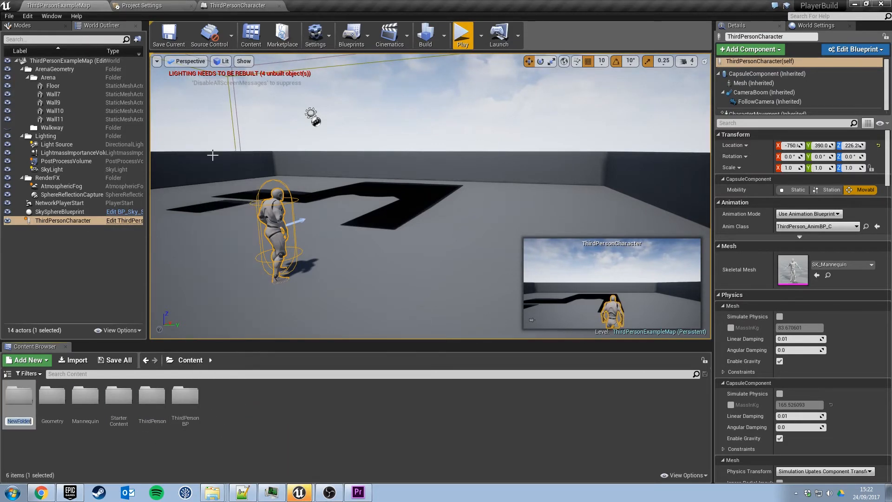
type("Building")
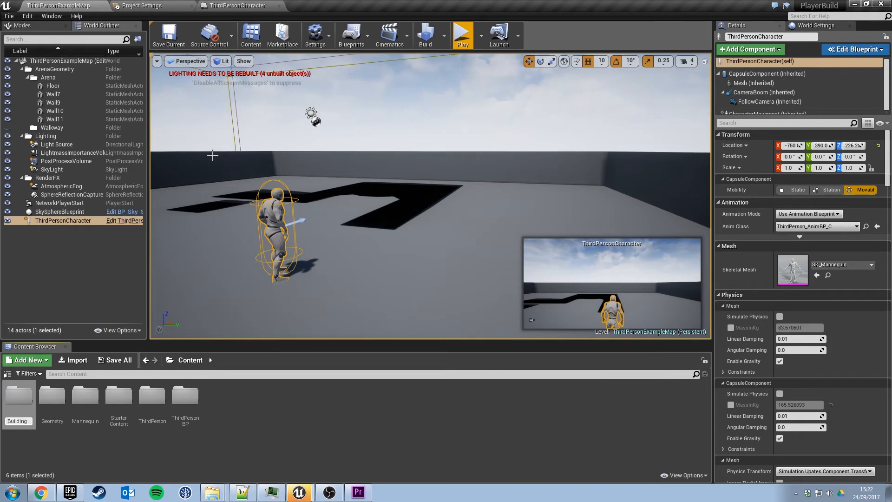
key("Return")
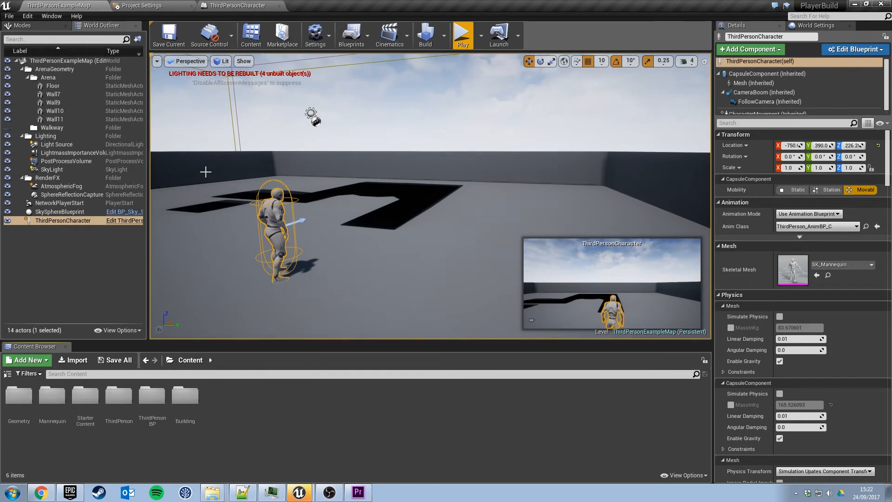
Create an Actor-based Blueprint class named "Build_Base" inside the Building folder.
left_click(203, 358)
double_click(172, 410)
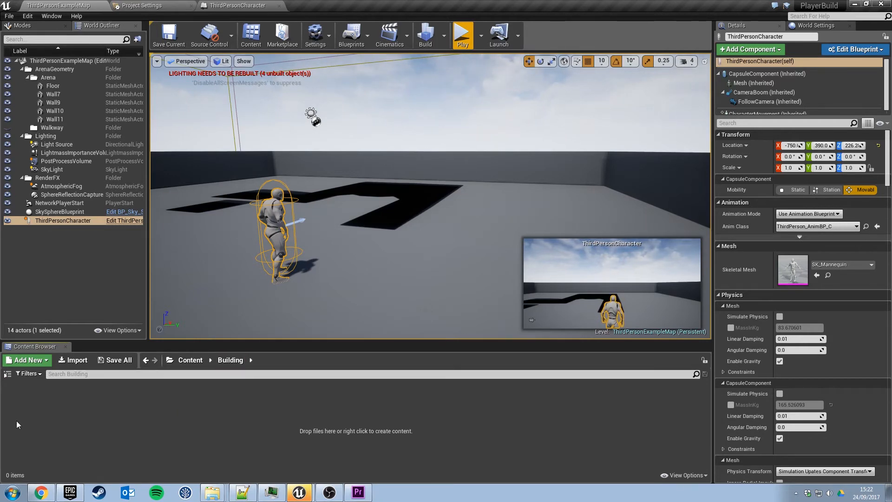
right_click(52, 423)
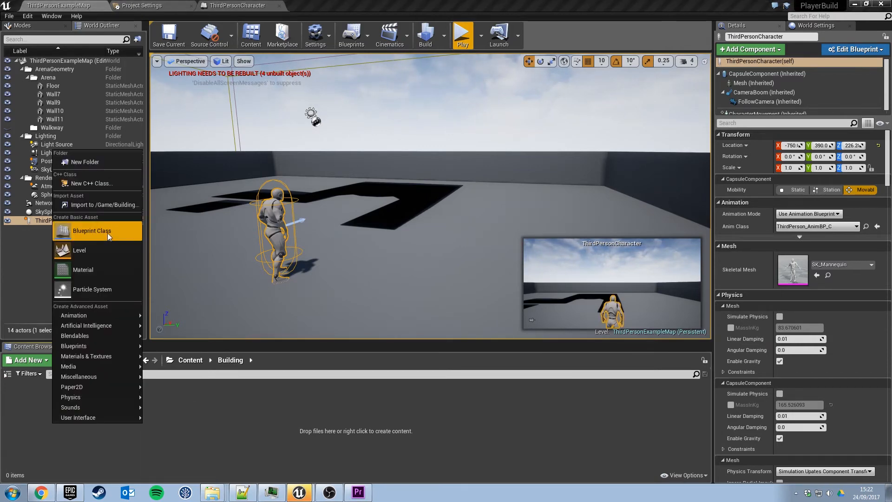
left_click(107, 233)
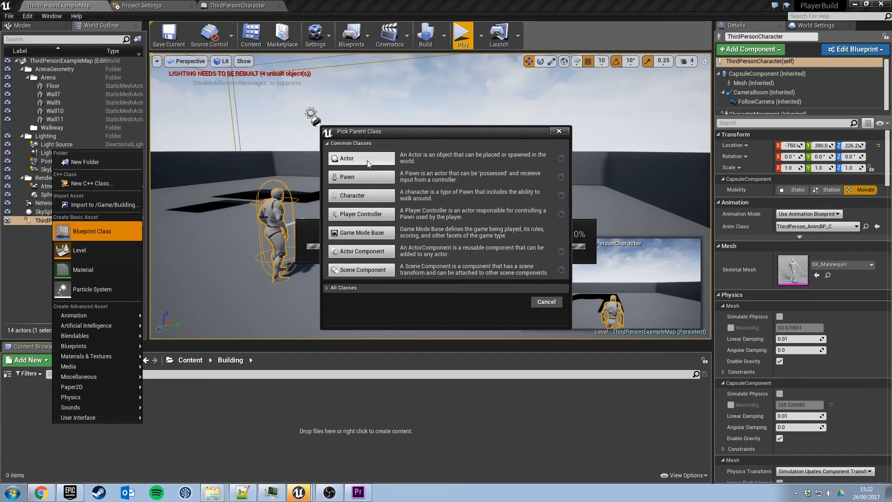
left_click(368, 158)
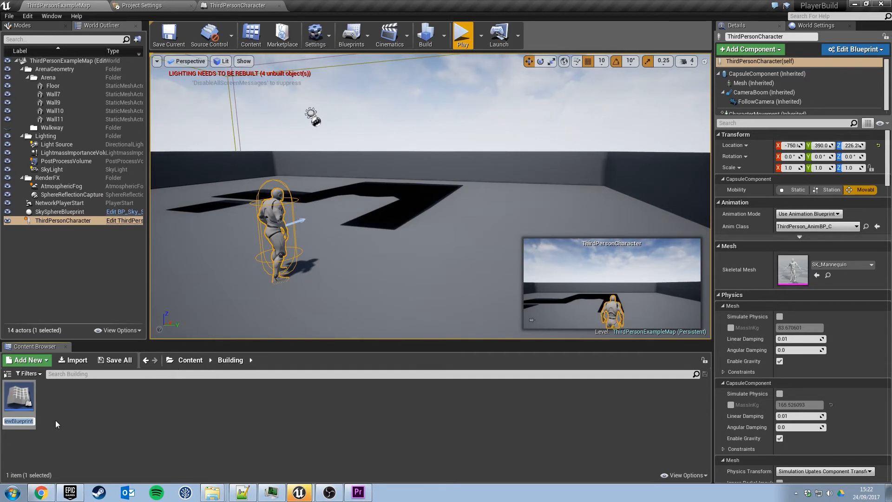
type("Build_Base")
key("Return")
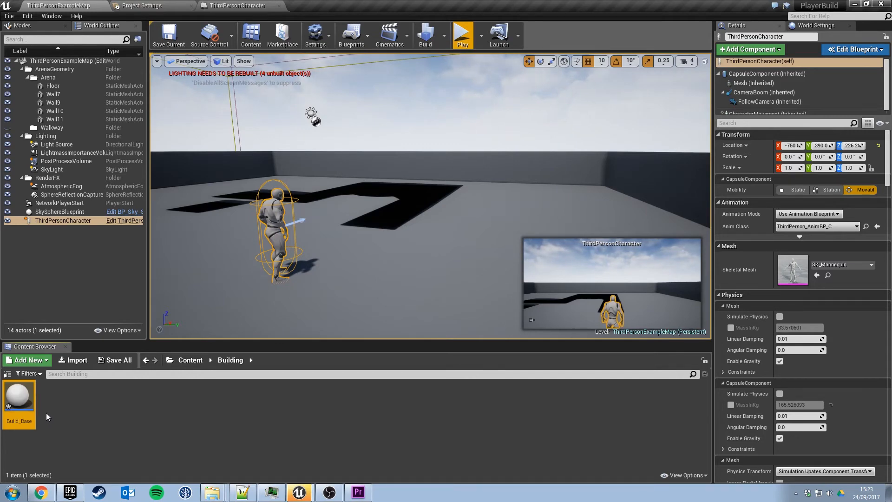
Create a Blueprint class named "Build_Wall" in the Building folder with Build_Base as its parent class.
right_click(47, 412)
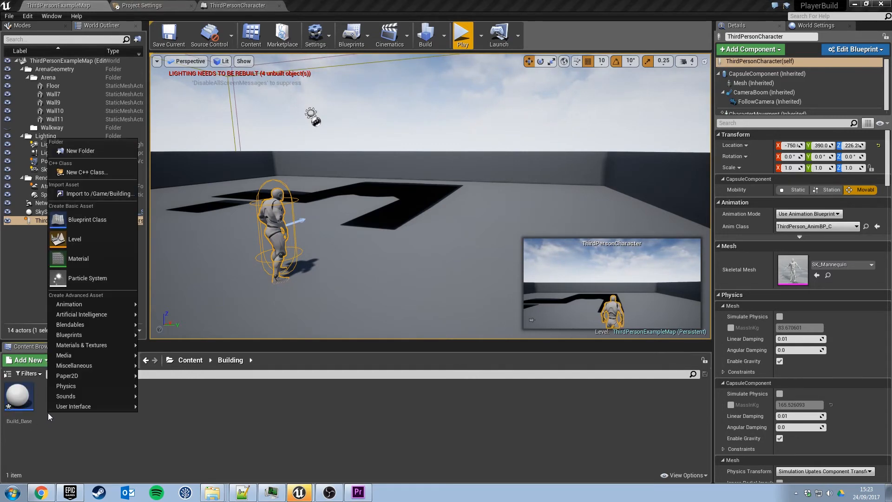
left_click(107, 221)
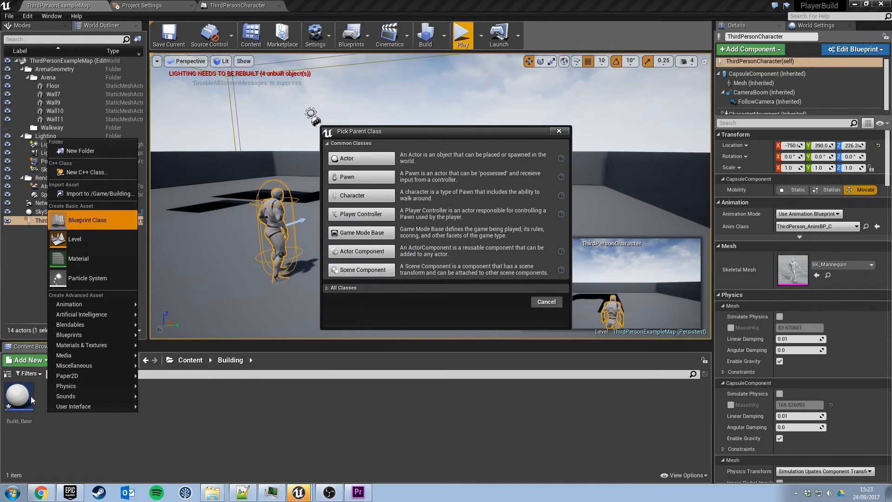
left_click(326, 288)
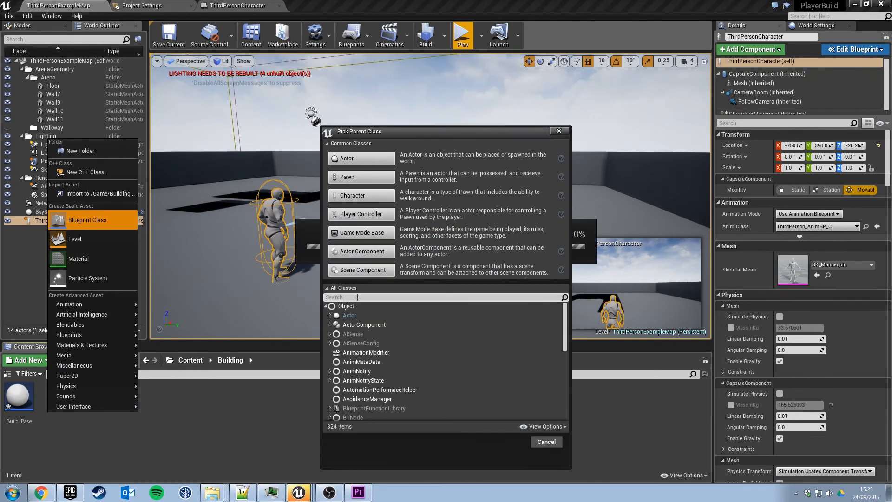
left_click(358, 297)
type("build")
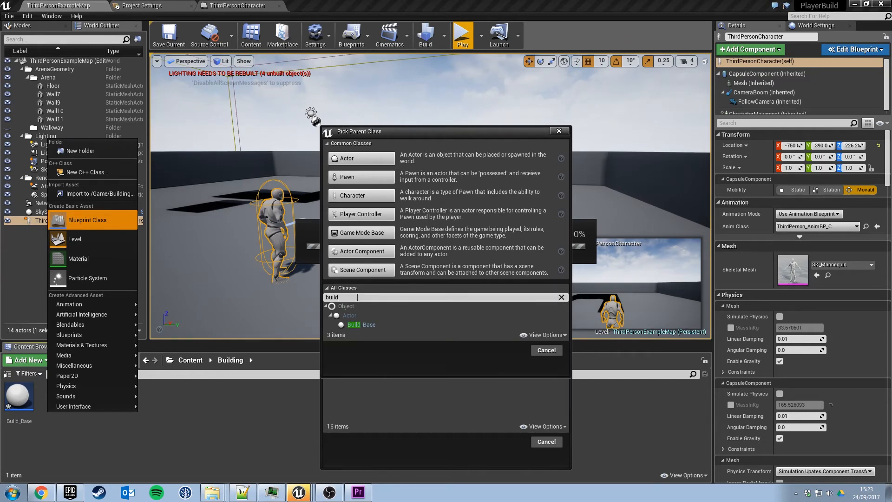
left_click(369, 325)
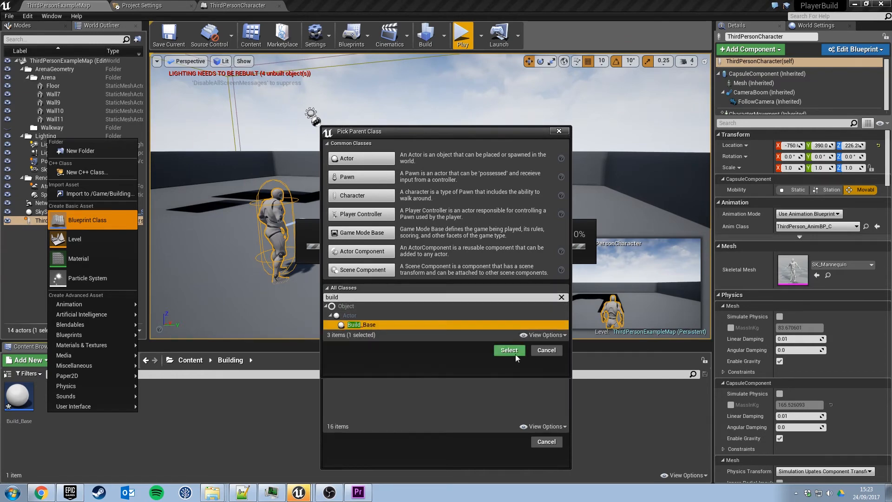
left_click(513, 351)
type("B")
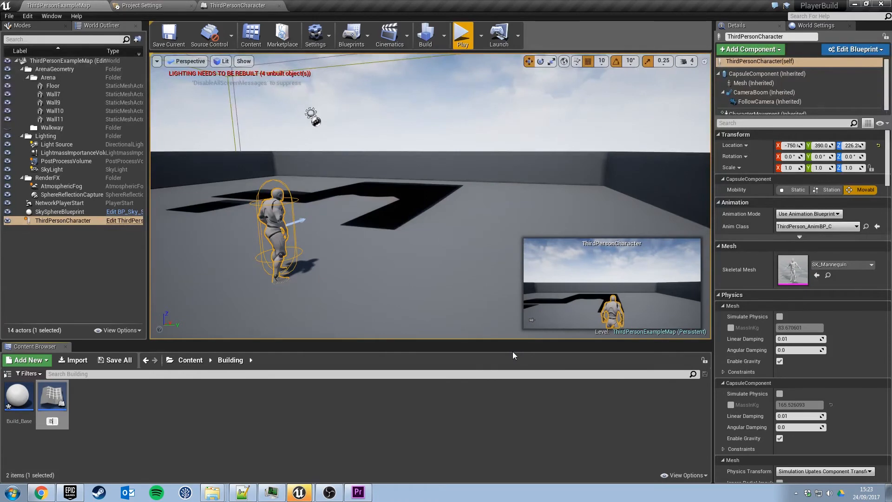
type("uild_Wall")
key("Return")
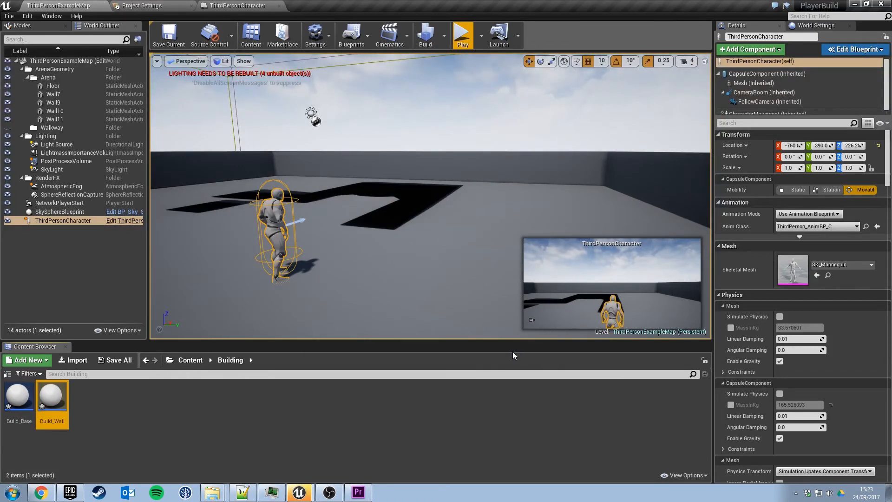
Create a Blueprint class named "Build_Floor" in the Building folder with Build_Base as its parent class, and save all assets.
right_click(93, 417)
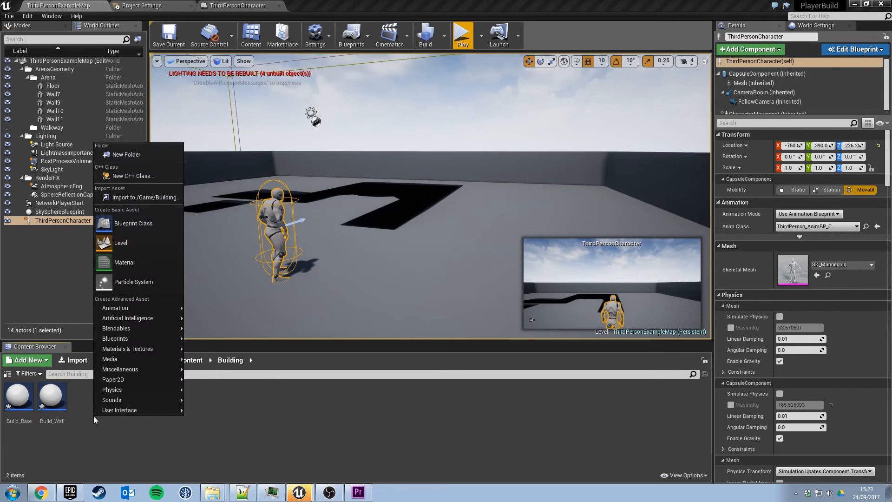
left_click(146, 227)
type("build")
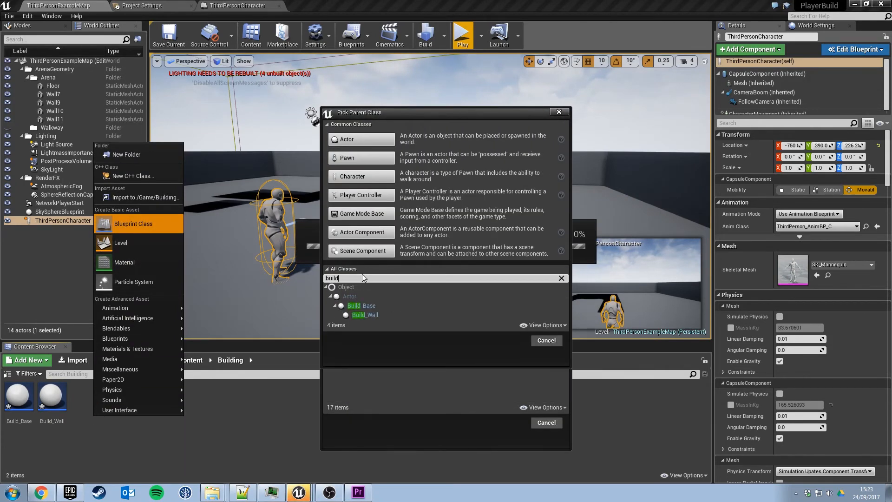
left_click(364, 305)
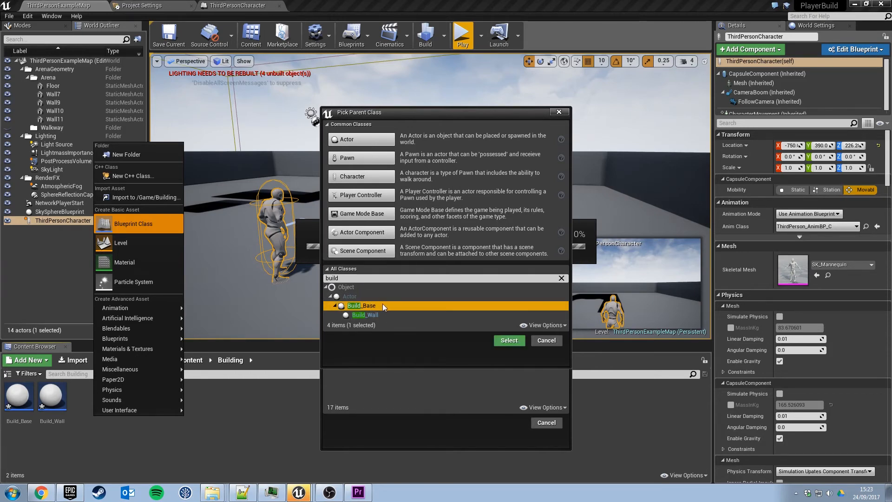
left_click(509, 340)
type("Build_Floor")
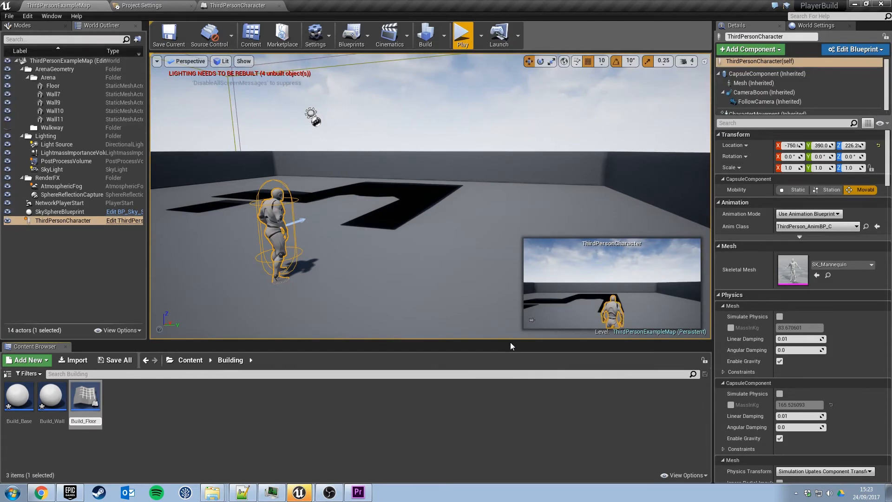
key("Return")
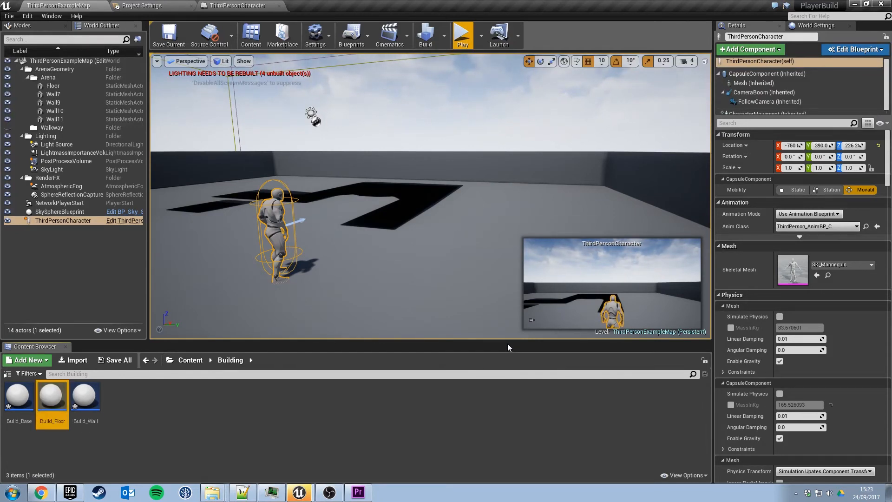
left_click(9, 16)
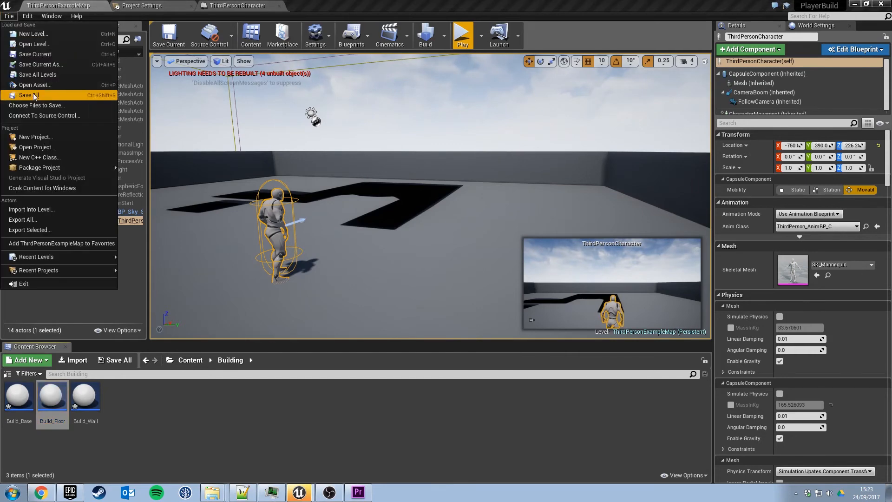
left_click(32, 93)
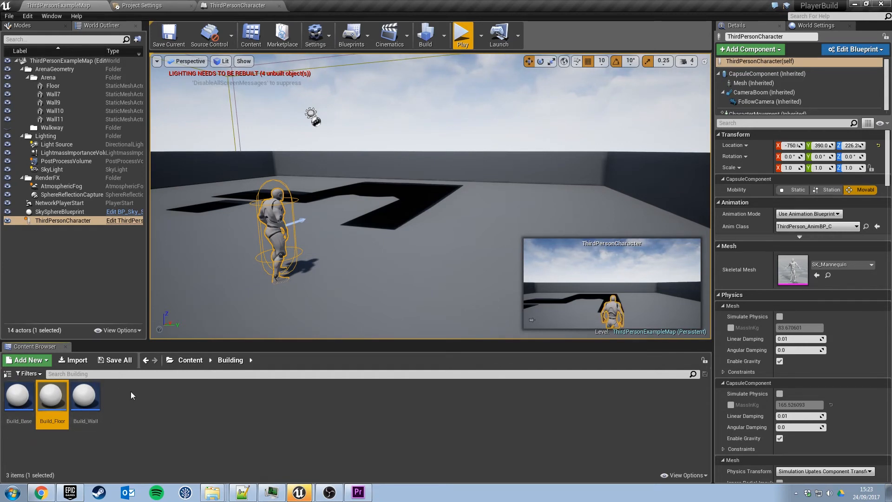
Add a Static Mesh component named "Mesh" to the Build_Base Blueprint, and compile and save it.
double_click(22, 401)
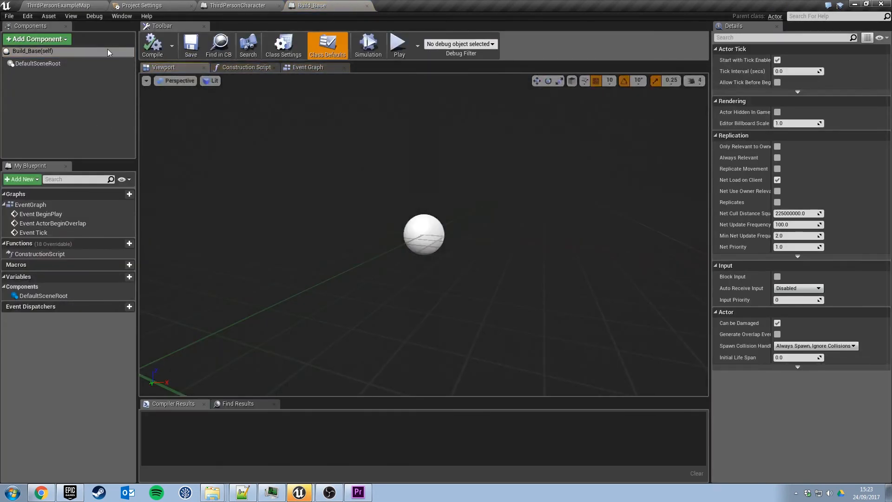
left_click(58, 42)
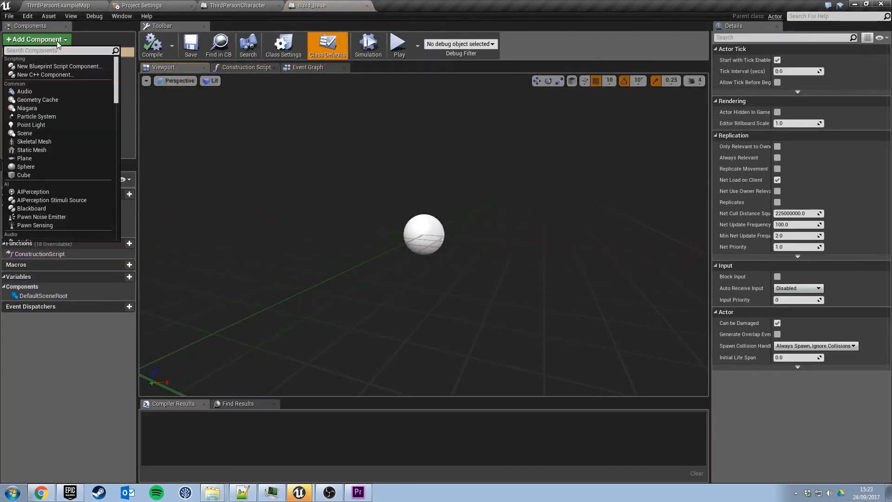
type("static")
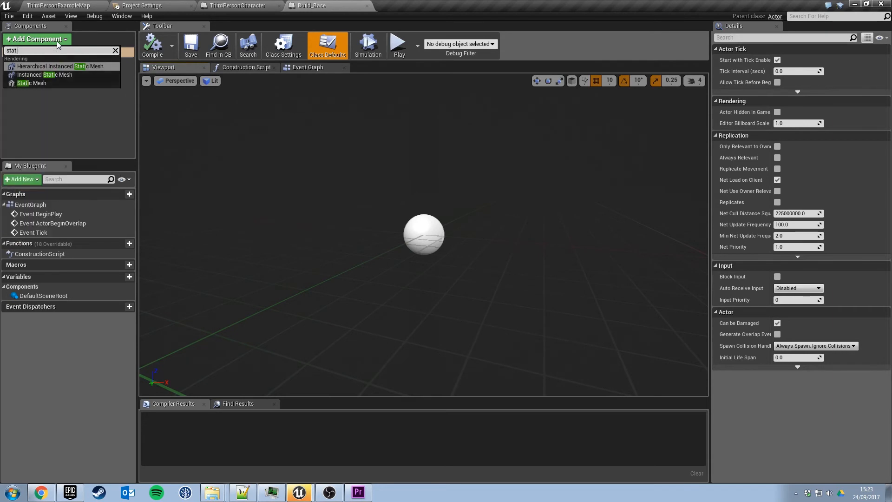
left_click(40, 84)
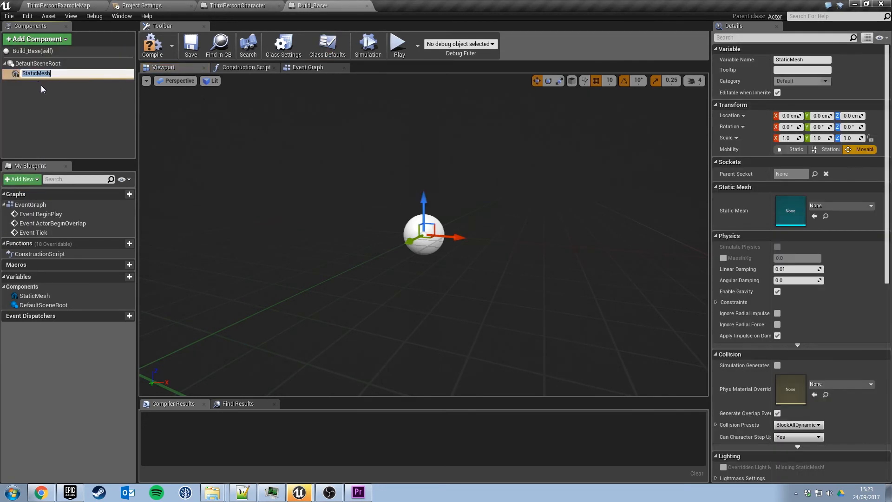
key("Return")
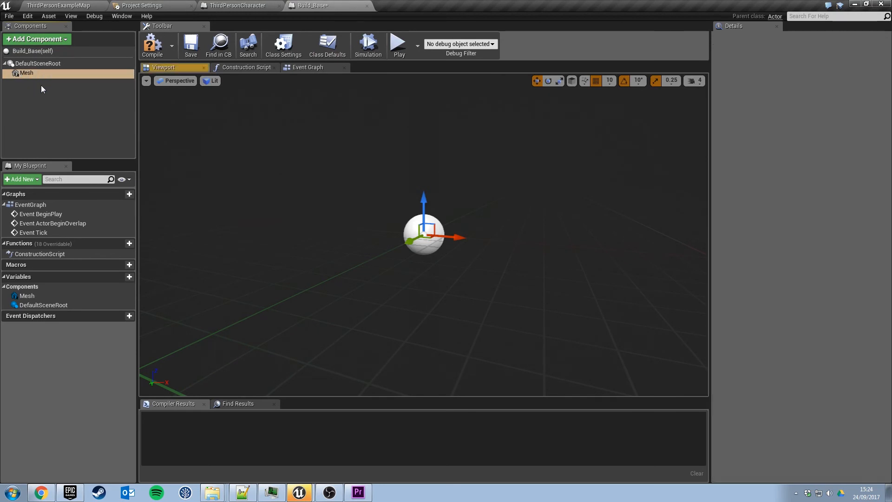
left_click(60, 74)
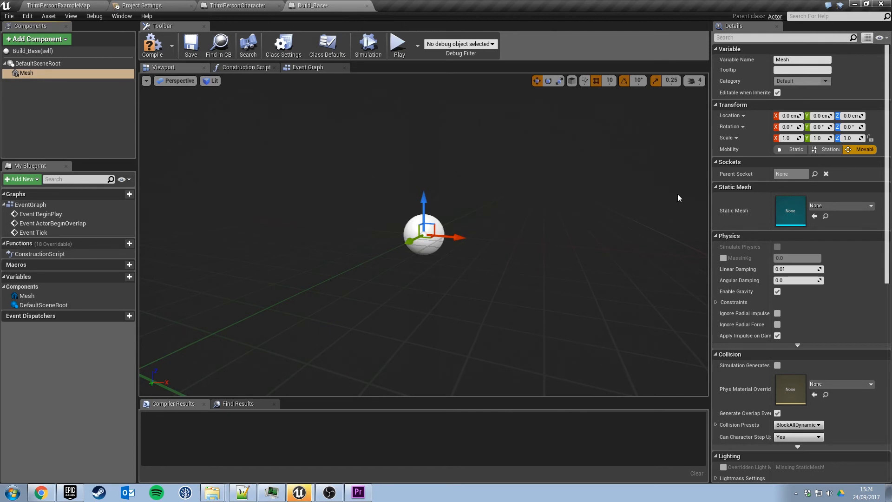
key("F7")
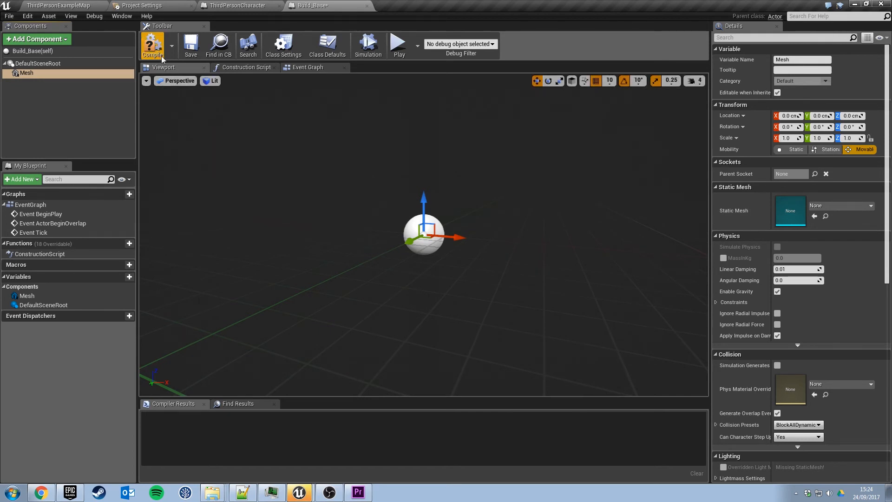
left_click(191, 45)
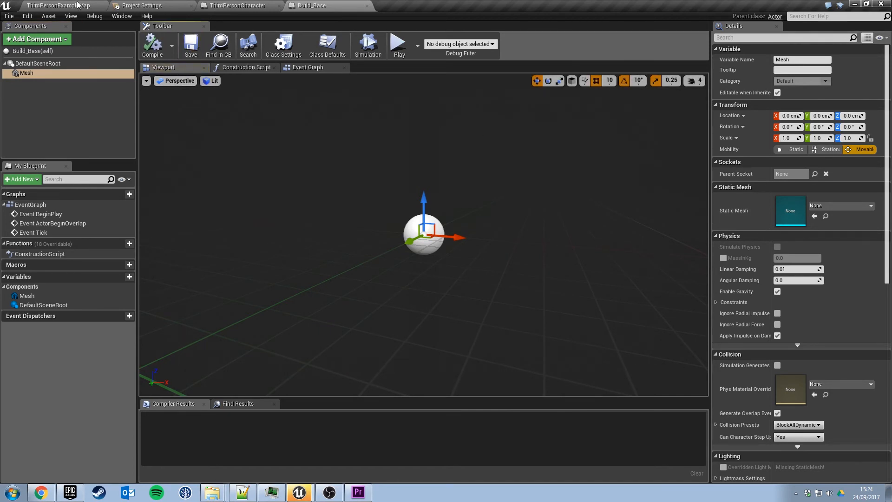
Open the Build_Wall Blueprint and assign the Wall_400x400 static mesh to its inherited Mesh component.
left_click(73, 8)
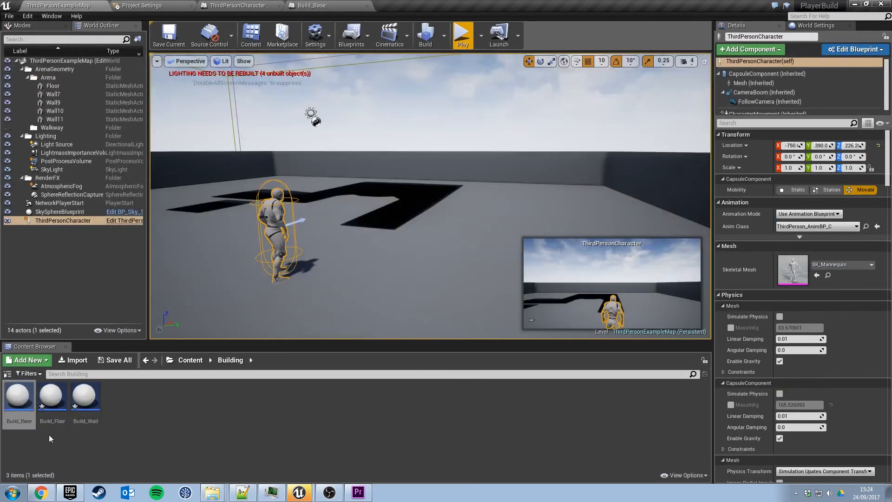
left_click(89, 402)
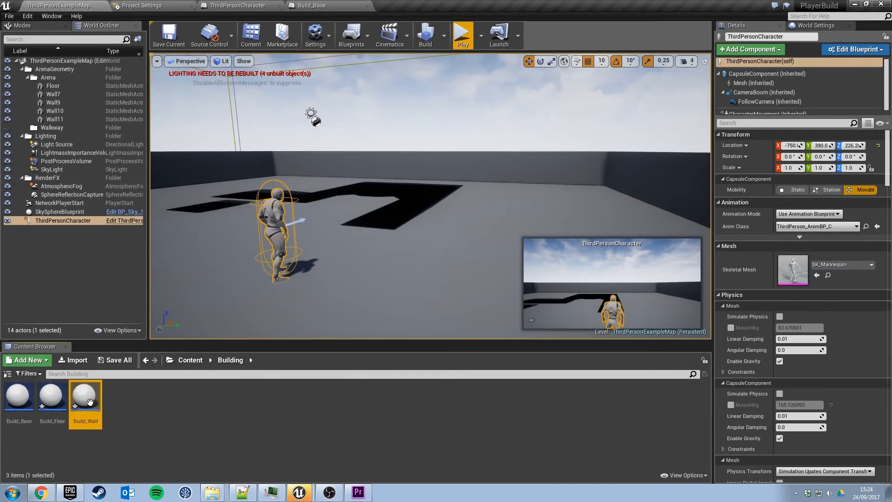
double_click(89, 402)
left_click(41, 74)
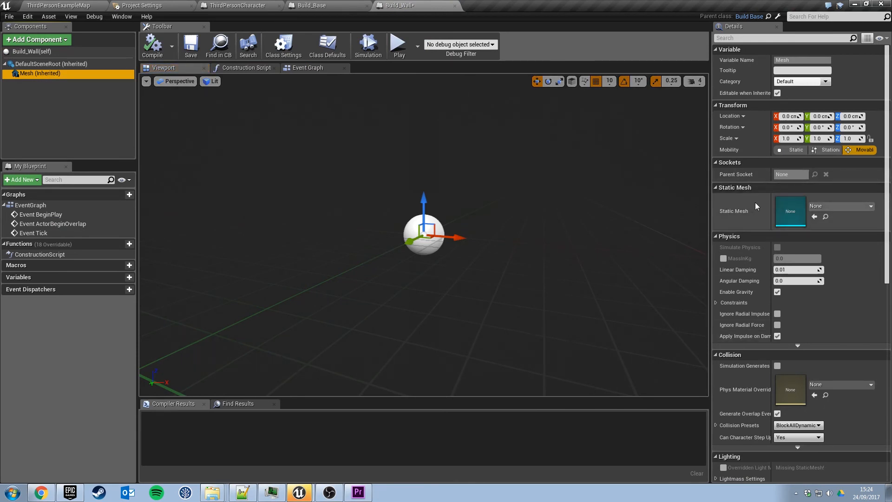
left_click(832, 206)
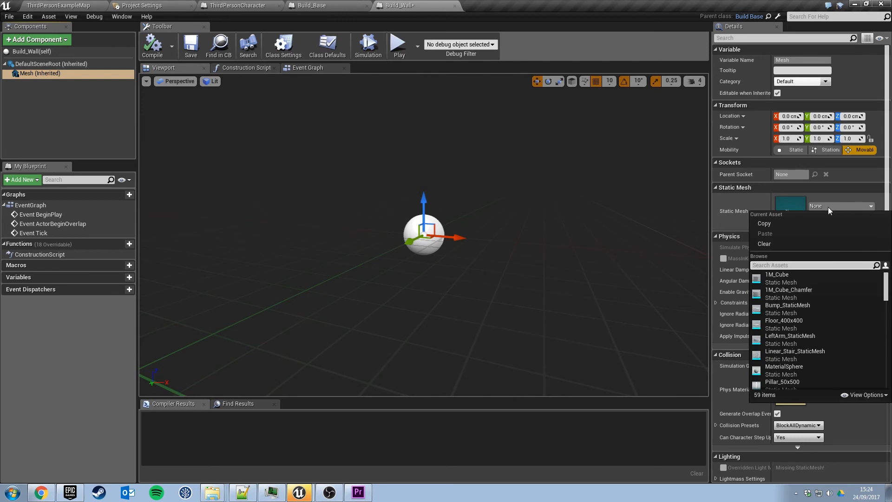
type("wall")
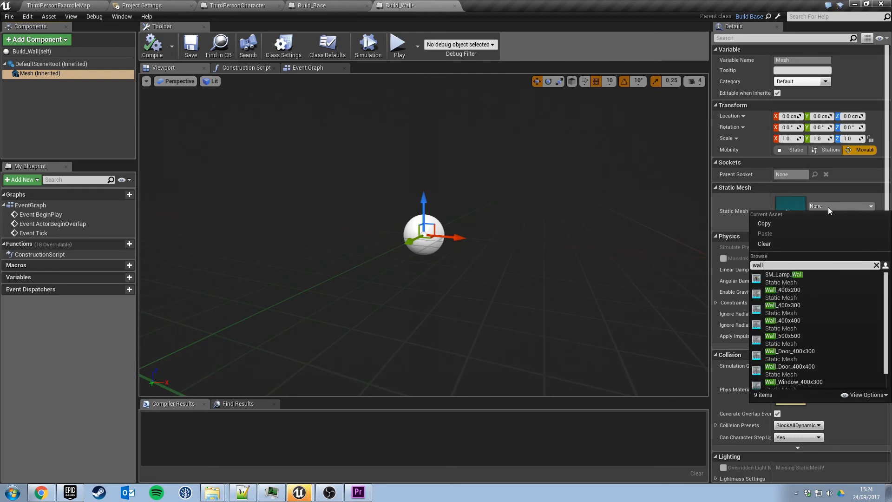
left_click(774, 323)
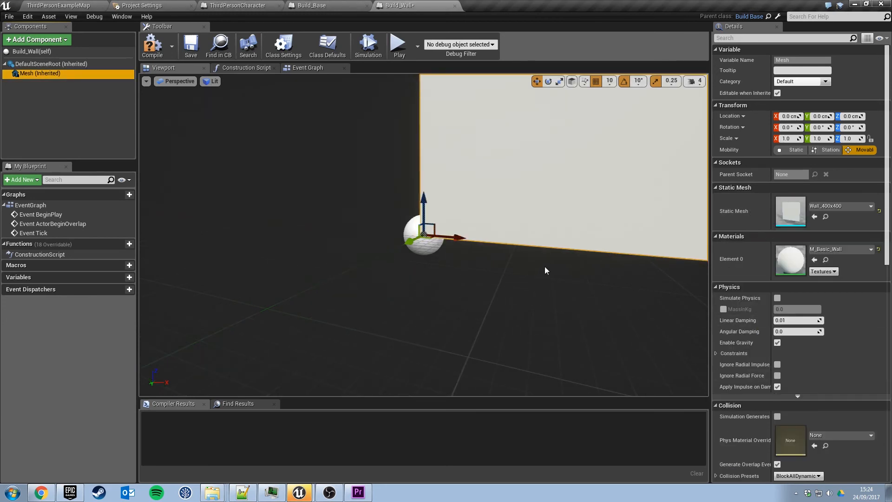
Set the X location of the wall's Mesh component to -200 cm and compile the Build_Wall Blueprint.
mouse_move(545, 267)
right_mouse_down()
mouse_move(525, 260)
mouse_move(544, 261)
mouse_move(533, 271)
right_mouse_up()
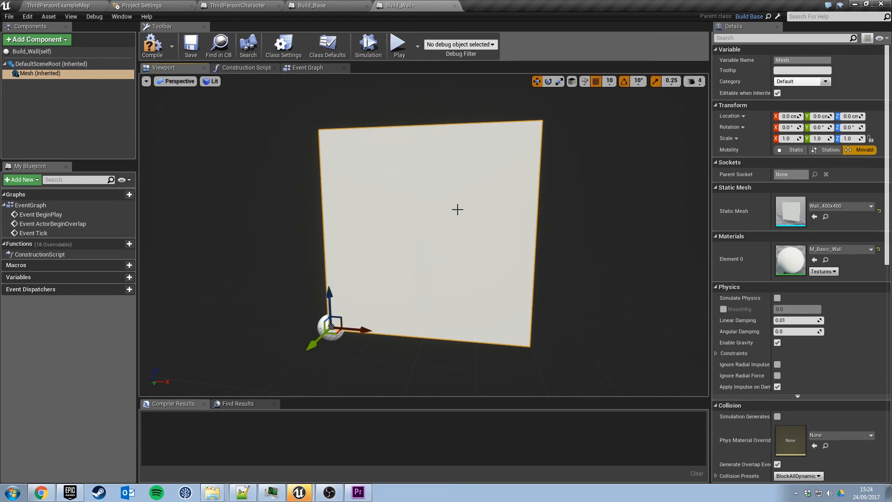
left_click(792, 116)
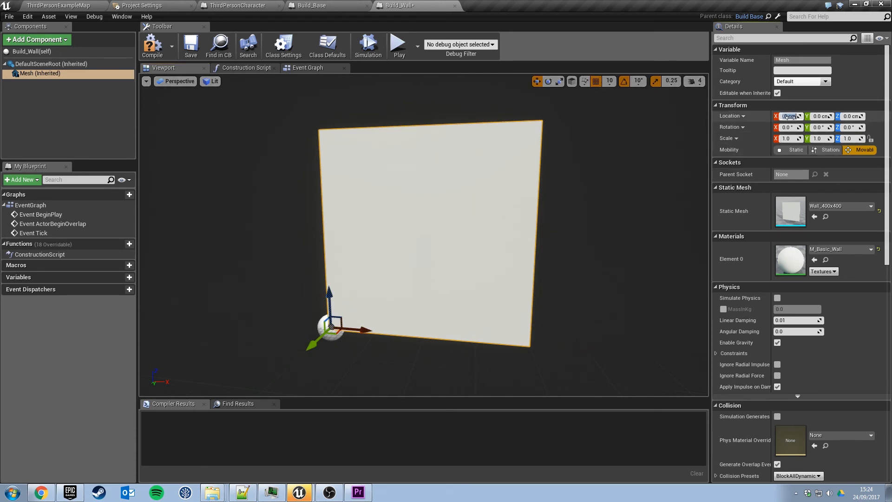
type("-200")
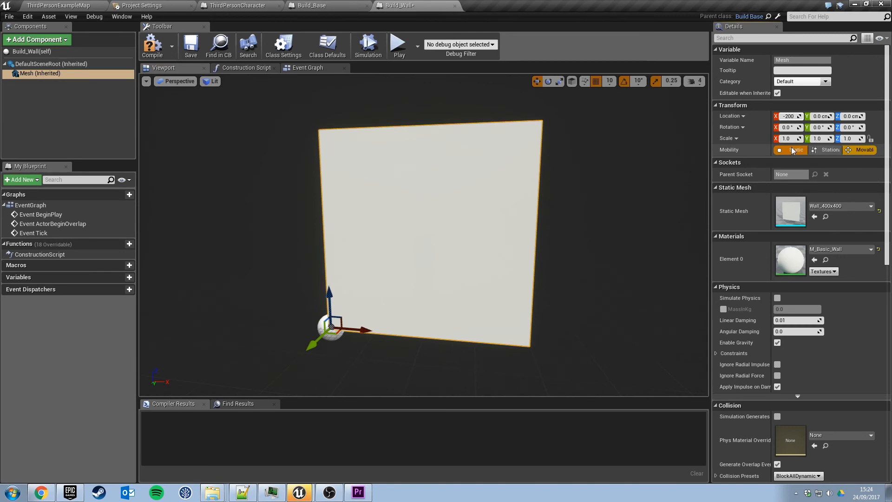
key("Return")
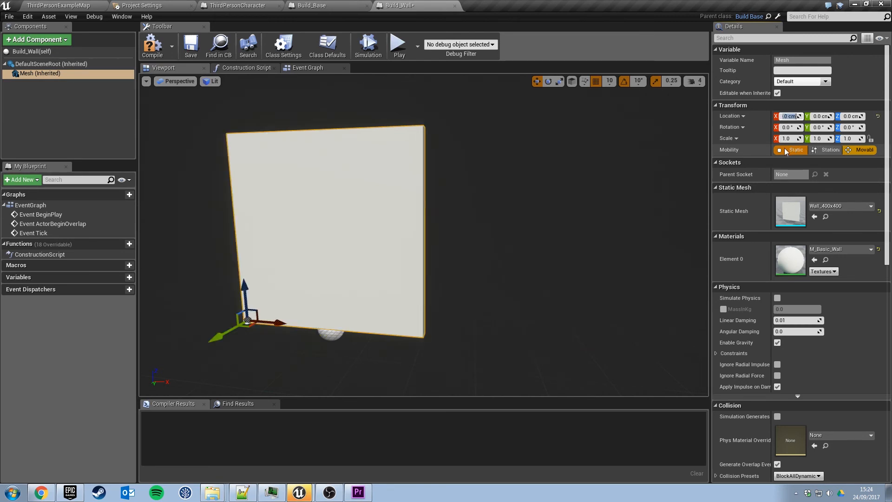
left_click(152, 45)
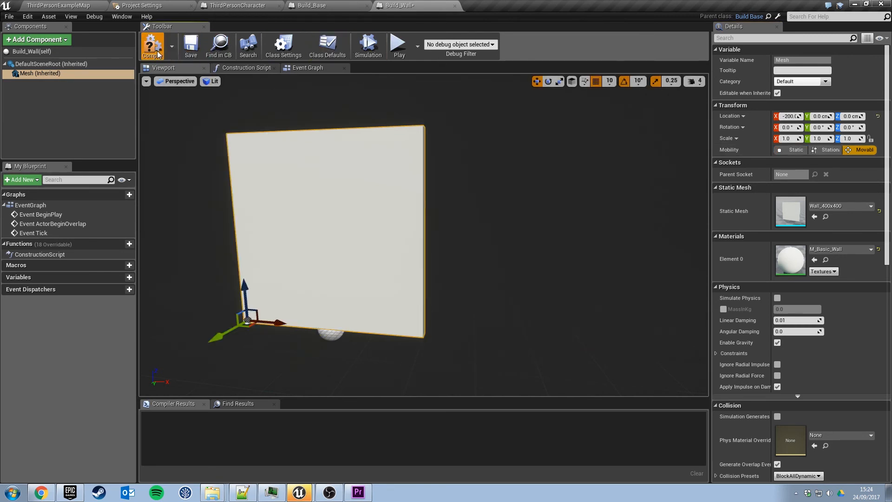
Open the Build_Floor Blueprint and assign the Floor_400x400 static mesh to its inherited Mesh component.
left_click(70, 5)
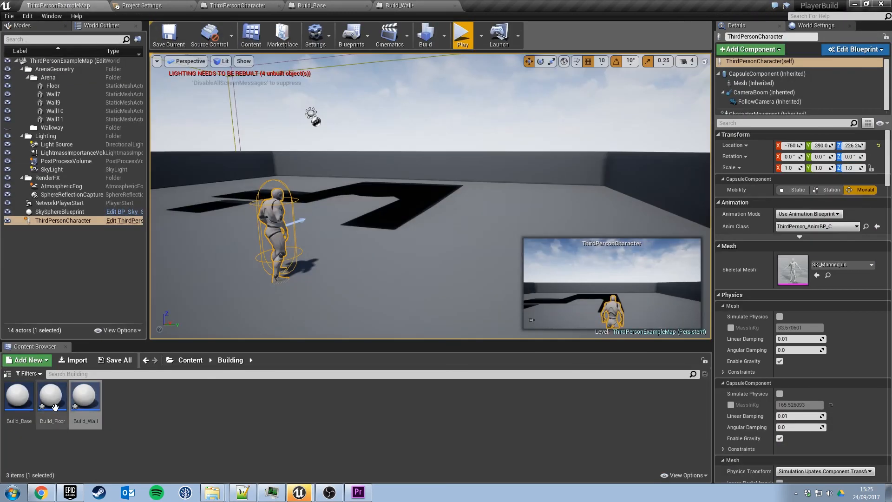
double_click(55, 405)
left_click(54, 73)
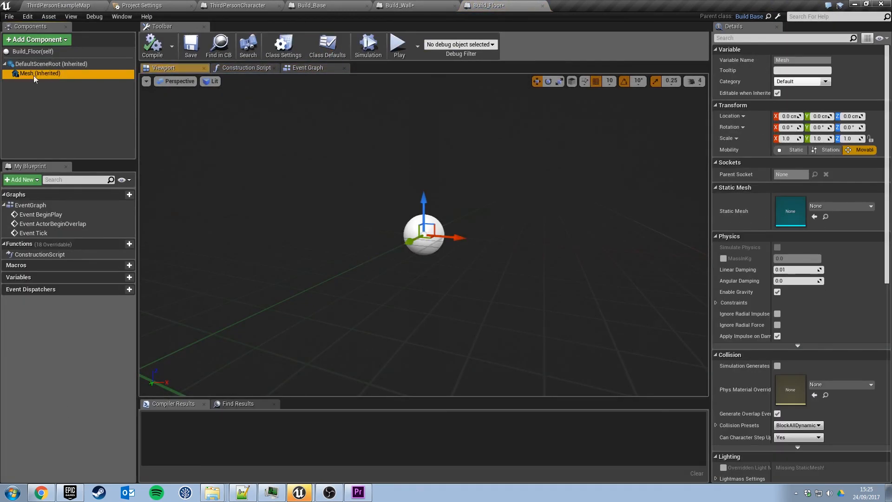
left_click(840, 207)
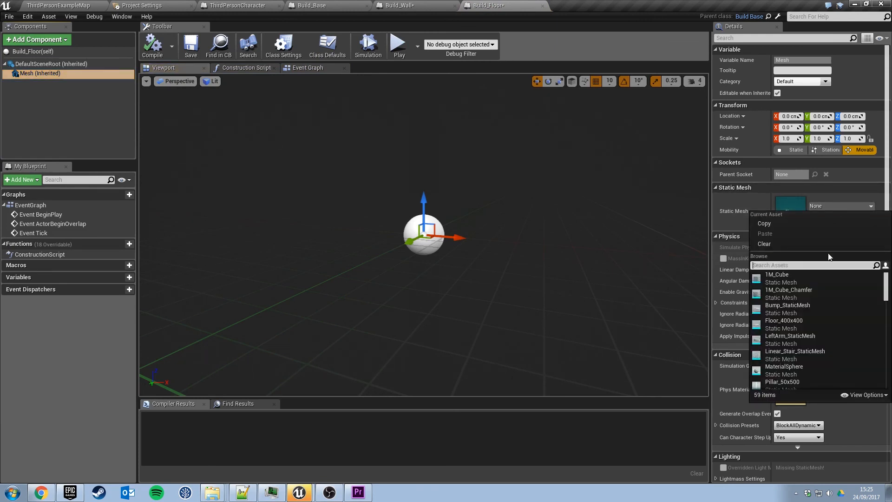
type("floor")
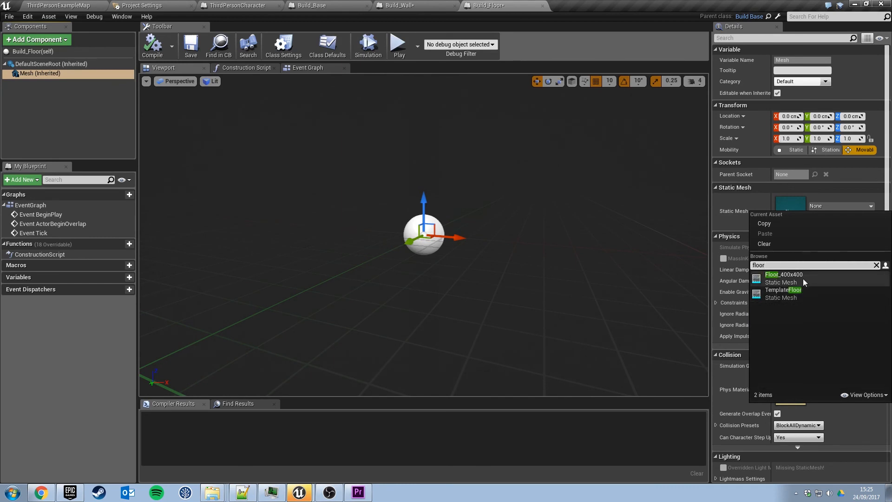
left_click(774, 276)
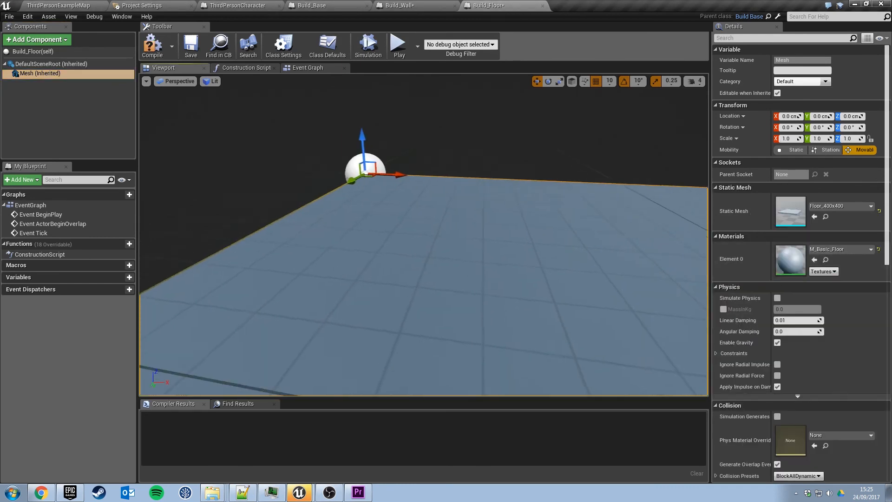
Set the X and Y location of the floor's inherited Mesh component to -200 cm each.
mouse_move(418, 244)
right_mouse_down()
mouse_move(450, 247)
mouse_move(393, 227)
mouse_move(404, 235)
right_mouse_up()
scroll(454, 239, "down", 5)
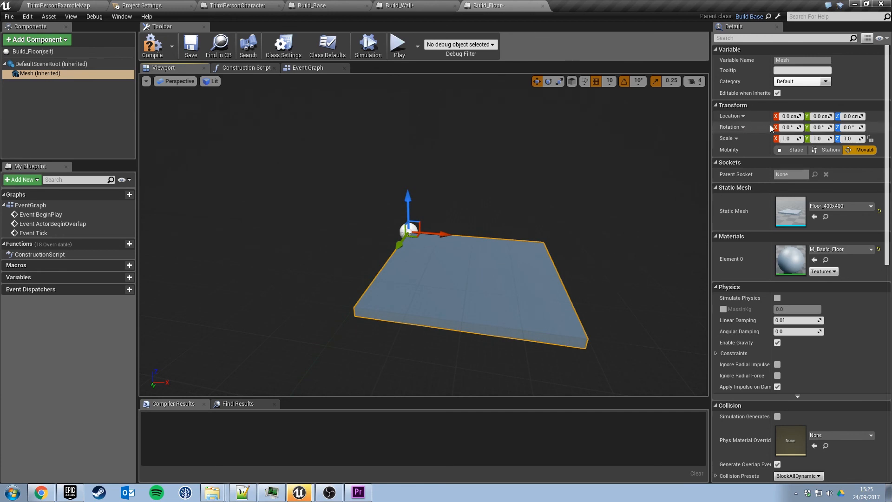
left_click(790, 116)
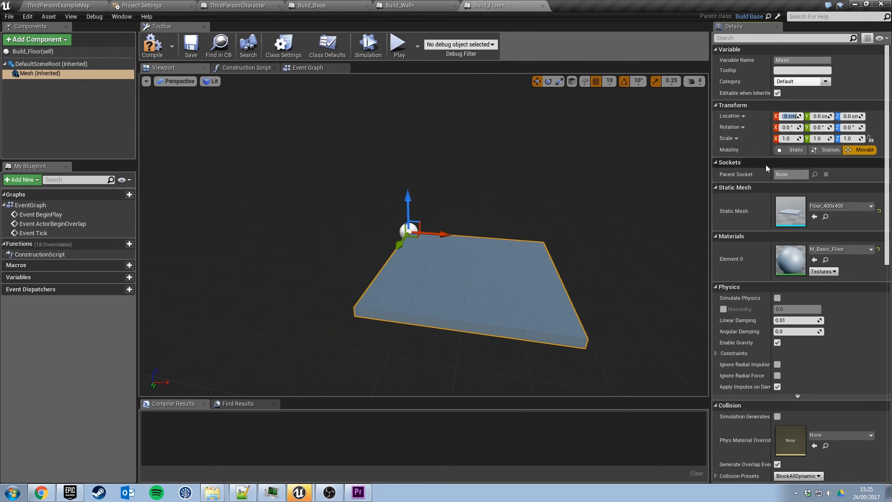
type("-200")
key("Return")
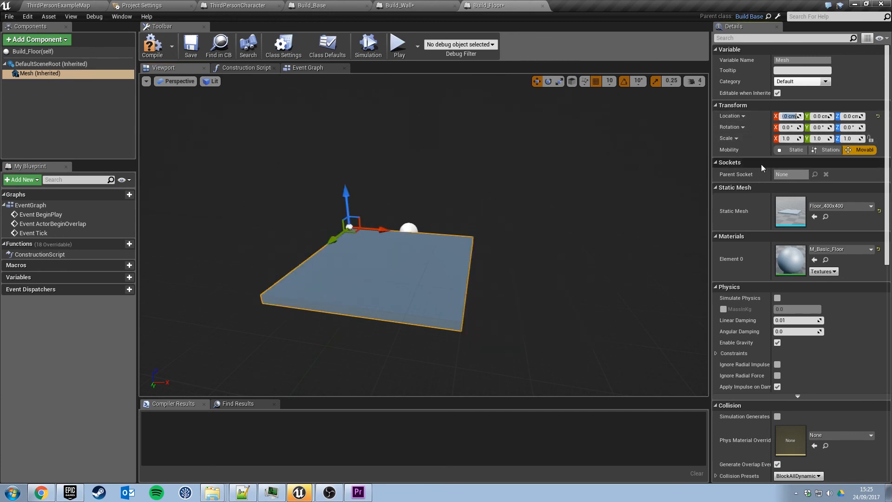
left_click(816, 117)
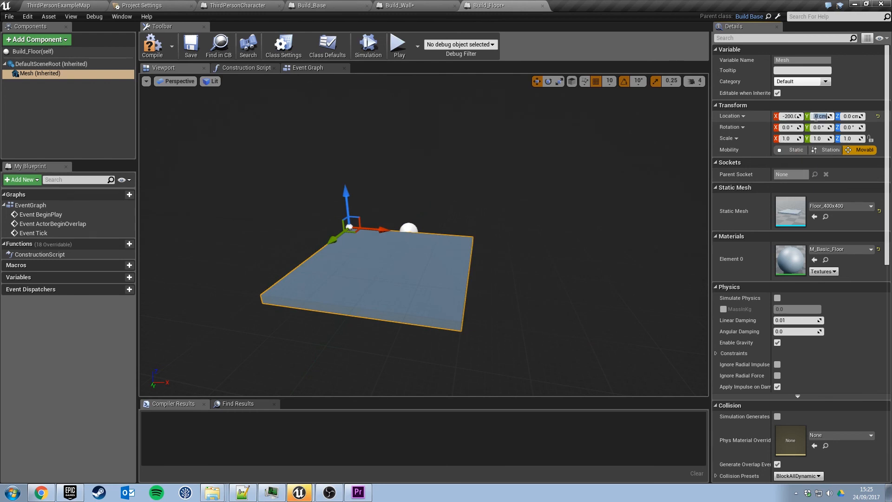
type("-200")
key("Return")
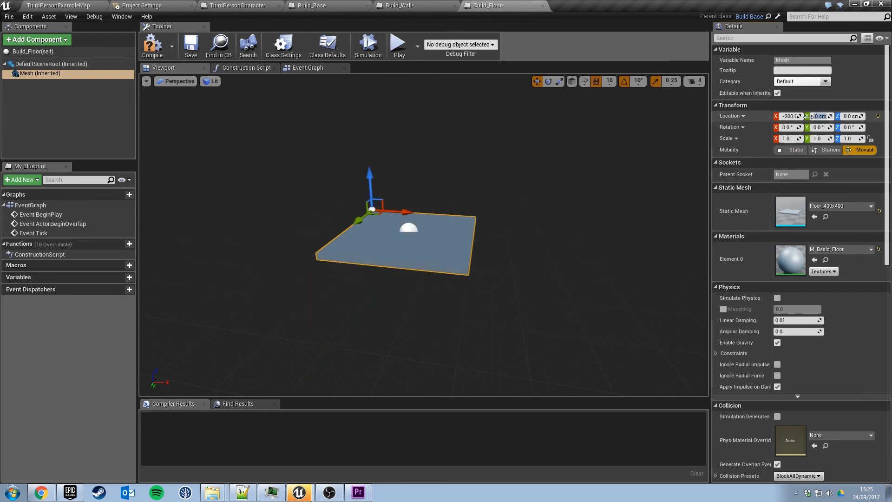
Set the Z location of the floor's Mesh component to 5 cm, and compile and save the Build_Floor Blueprint.
right_click_drag(333, 320, 346, 298)
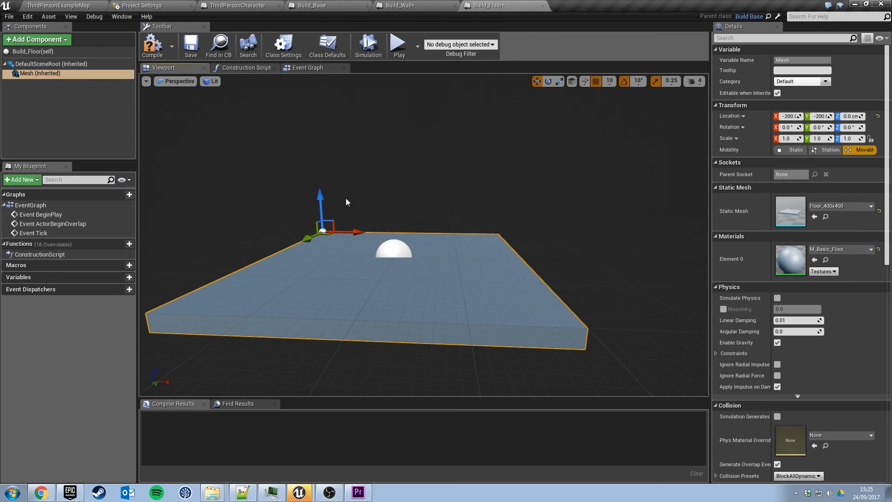
left_click(850, 116)
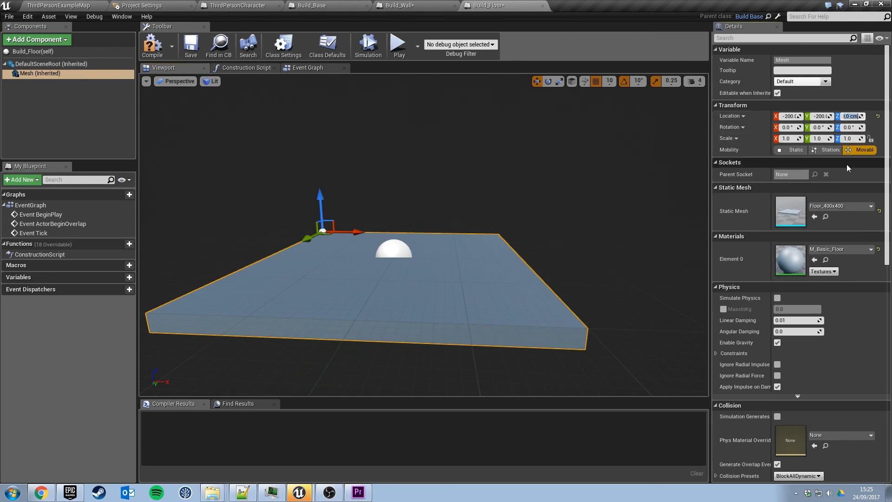
type("5")
key("Return")
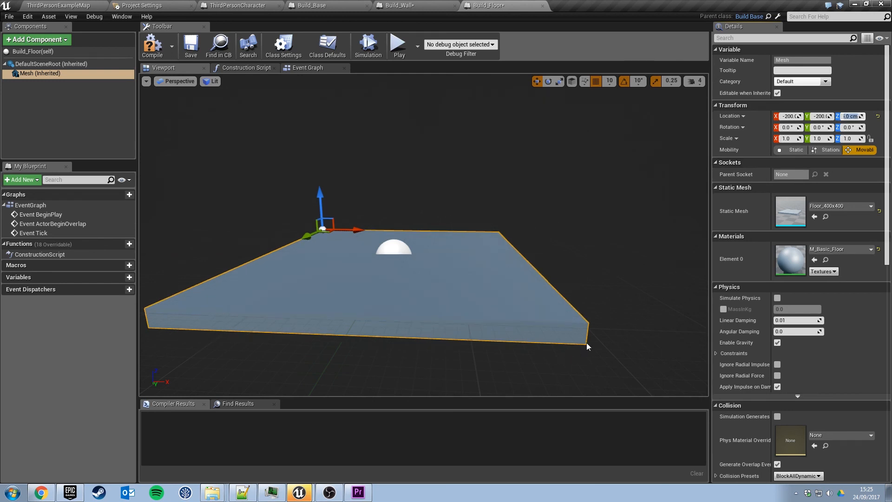
left_click(152, 47)
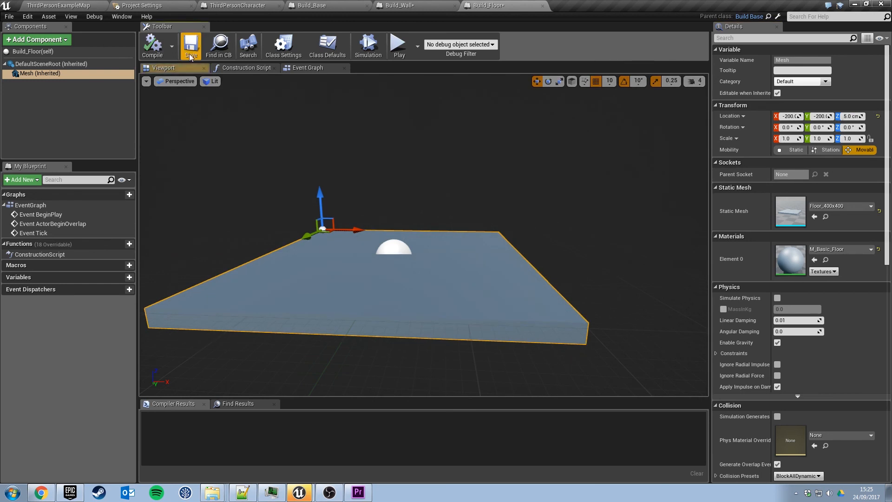
left_click(195, 50)
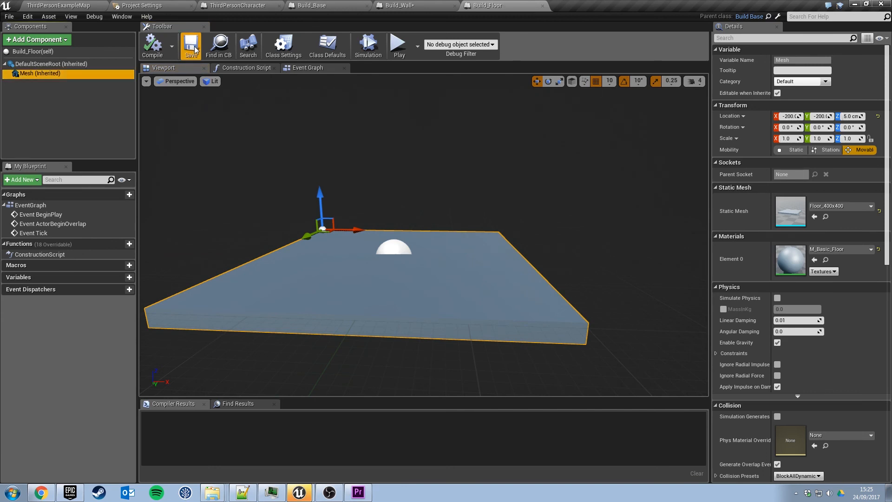
Return to the ThirdPersonExampleMap level and save all unsaved levels and assets.
left_click(80, 6)
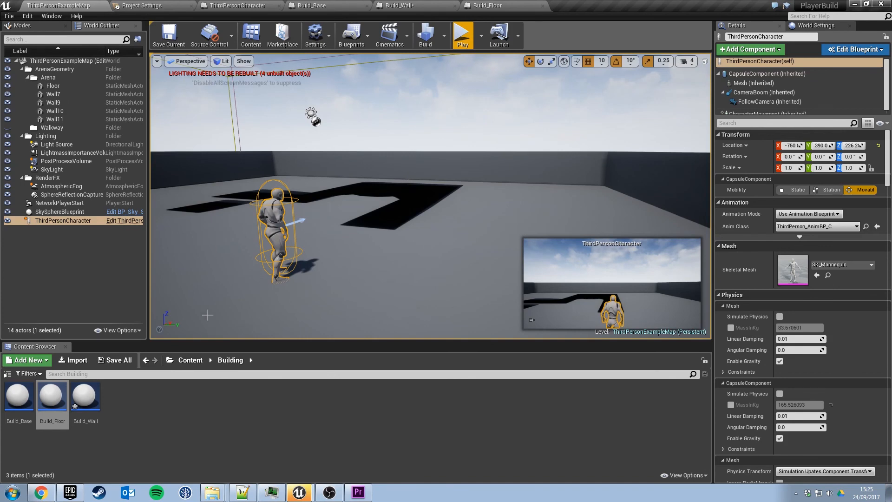
left_click(11, 16)
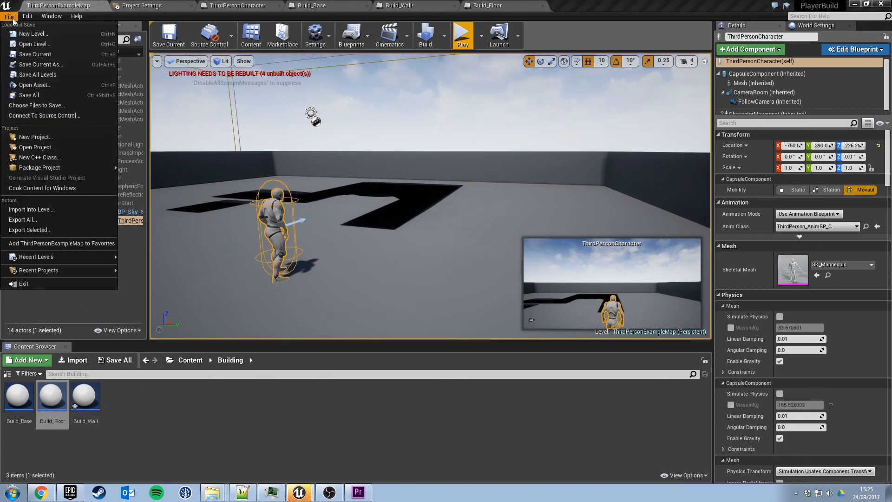
left_click(35, 96)
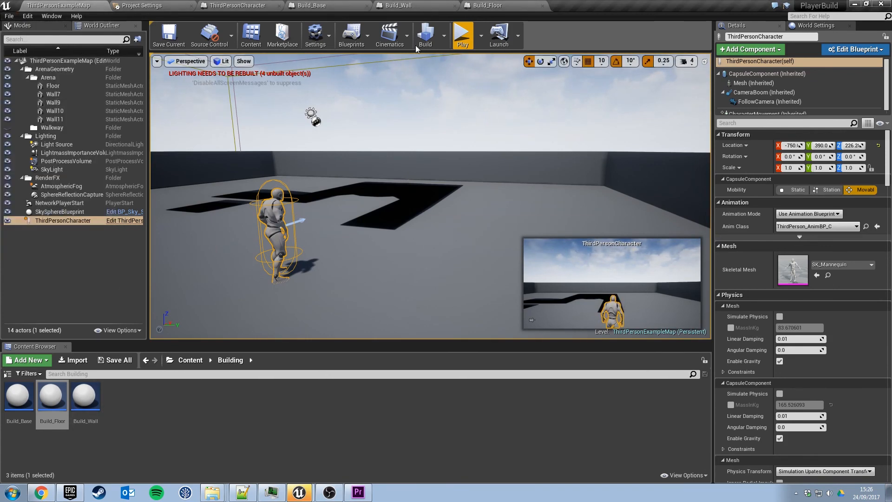
Open the build options with the lighting settings for the ThirdPersonExampleMap level.
left_click(444, 36)
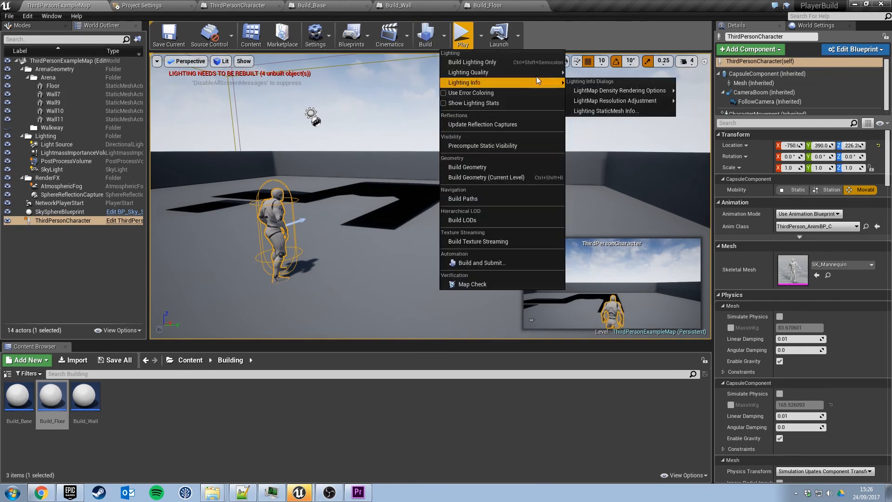